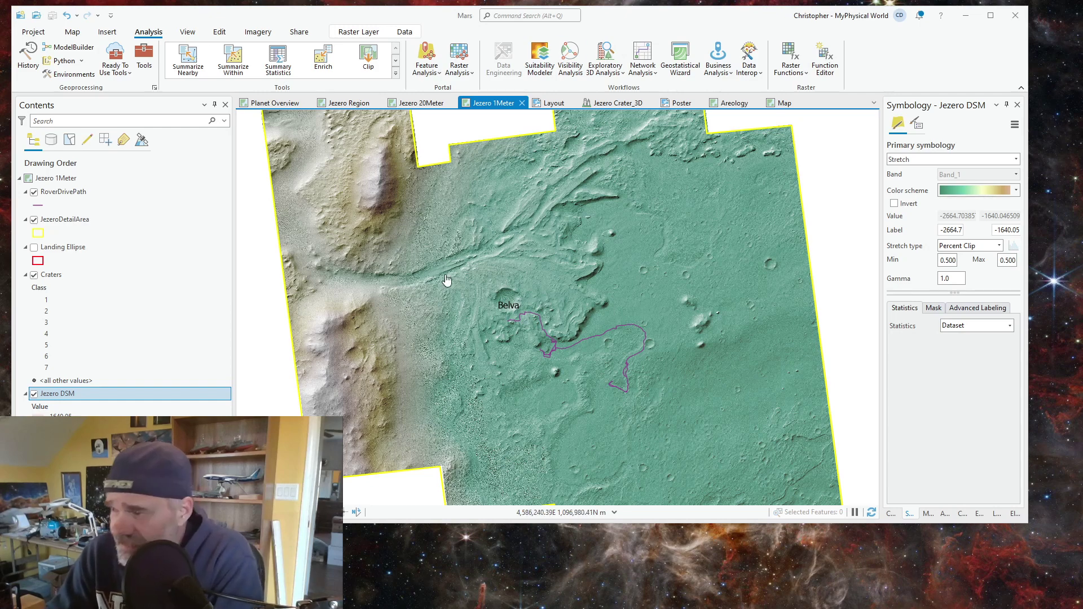
Zoom and pan the map to frame Belva crater with the rover drive path below it
{"action": "scroll", "coordinate": [496, 314], "scroll_direction": "up", "scroll_amount": 5}
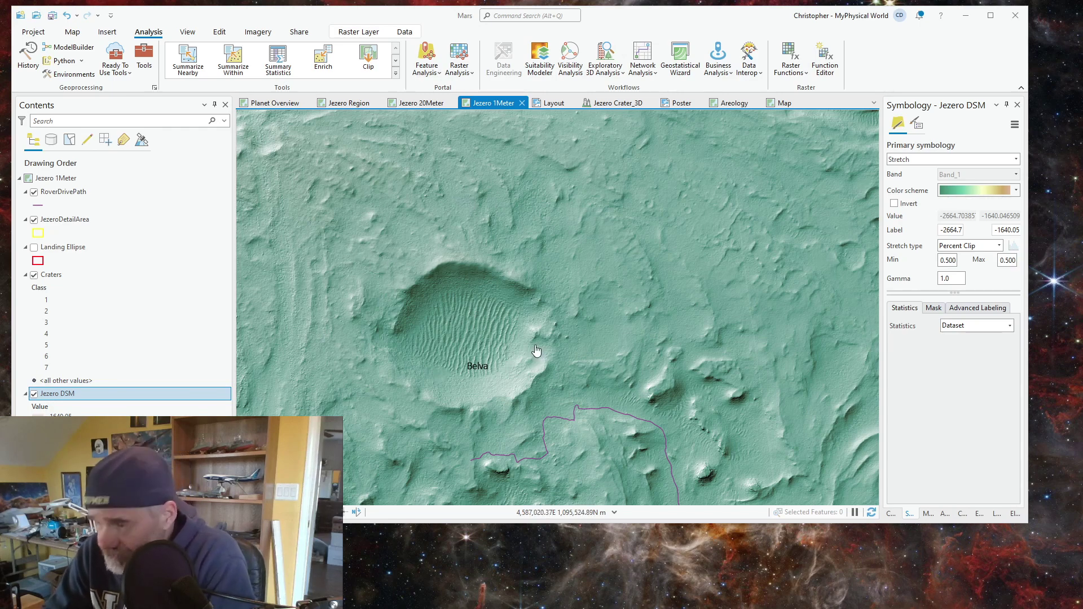
{"action": "scroll", "coordinate": [536, 351], "scroll_direction": "down", "scroll_amount": 3}
{"action": "scroll", "coordinate": [530, 344], "scroll_direction": "up", "scroll_amount": 2}
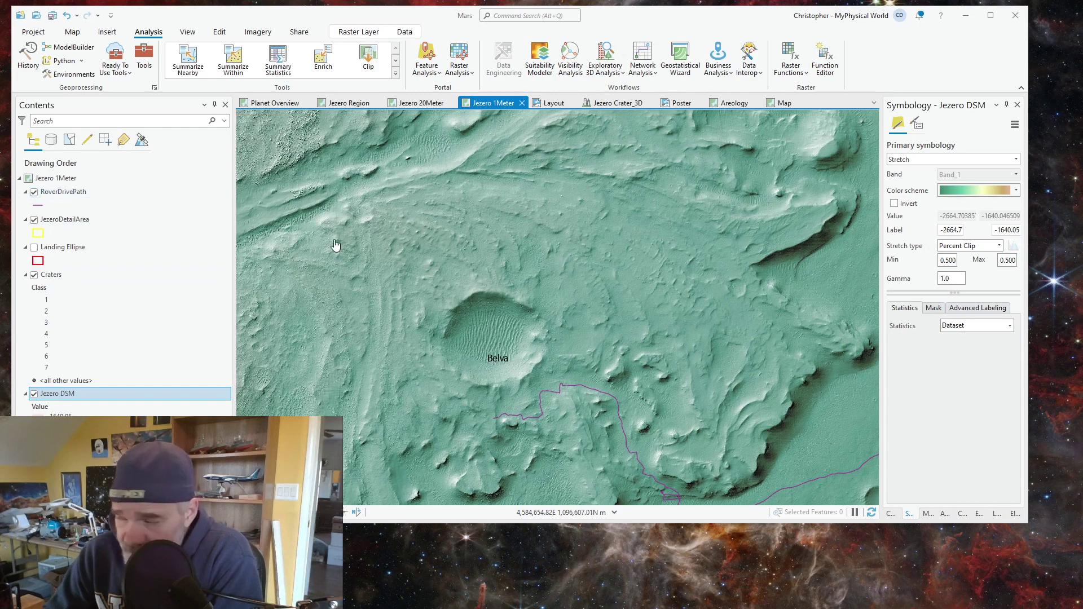
{"action": "left_click_drag", "start_coordinate": [549, 430], "coordinate": [543, 346]}
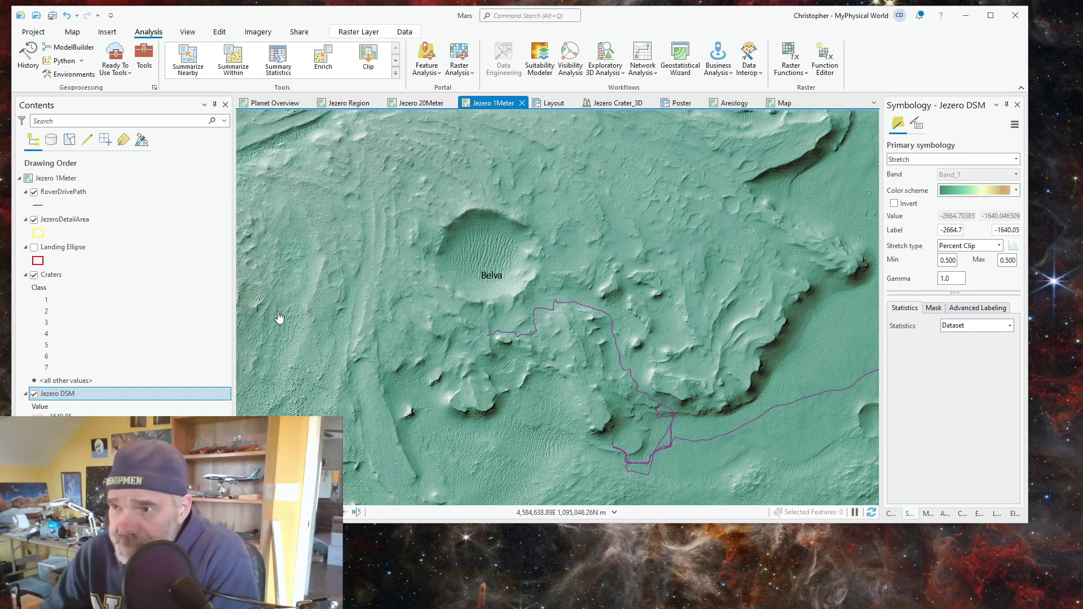
Open the JSON To Features conversion tool and browse for its input GeoJSON file
{"action": "left_click", "coordinate": [145, 57]}
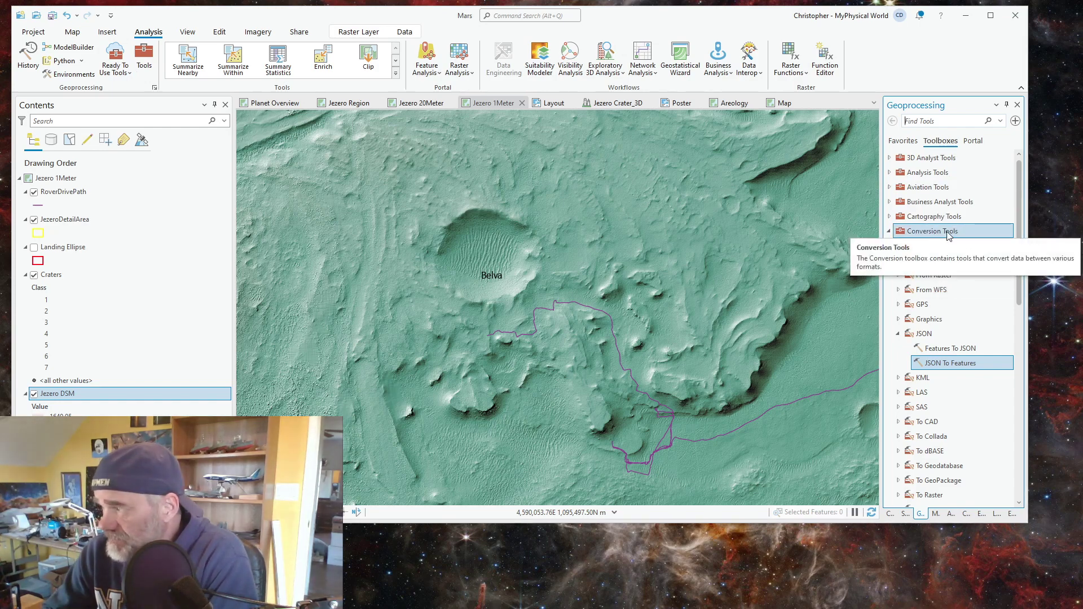
{"action": "double_click", "coordinate": [940, 365]}
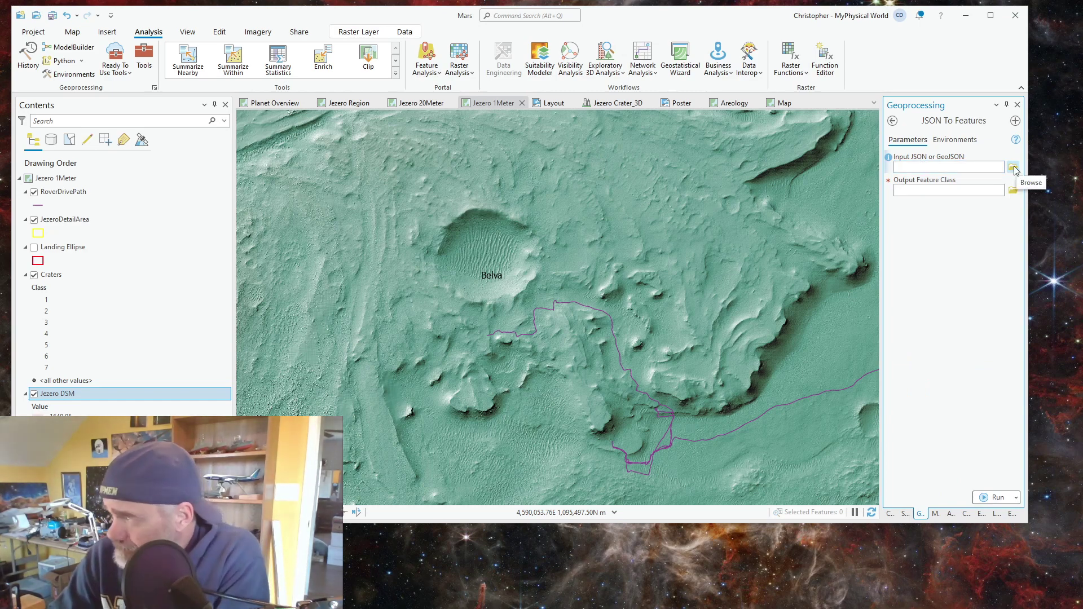
{"action": "left_click", "coordinate": [790, 184]}
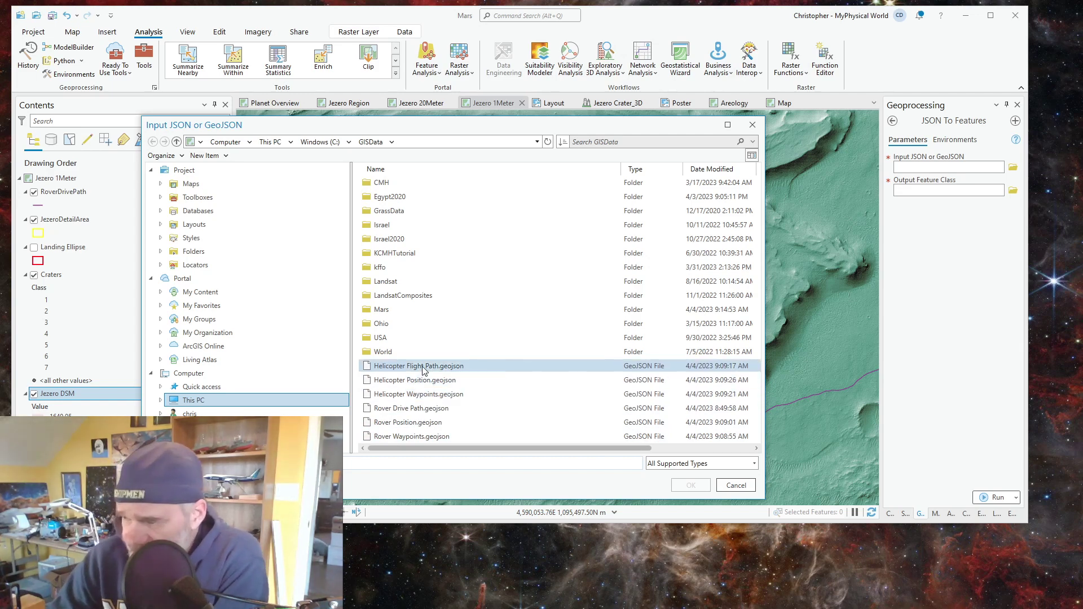
Convert Helicopter Flight Path.geojson into a Polyline feature class named IngenuityPath
{"action": "left_click", "coordinate": [423, 368]}
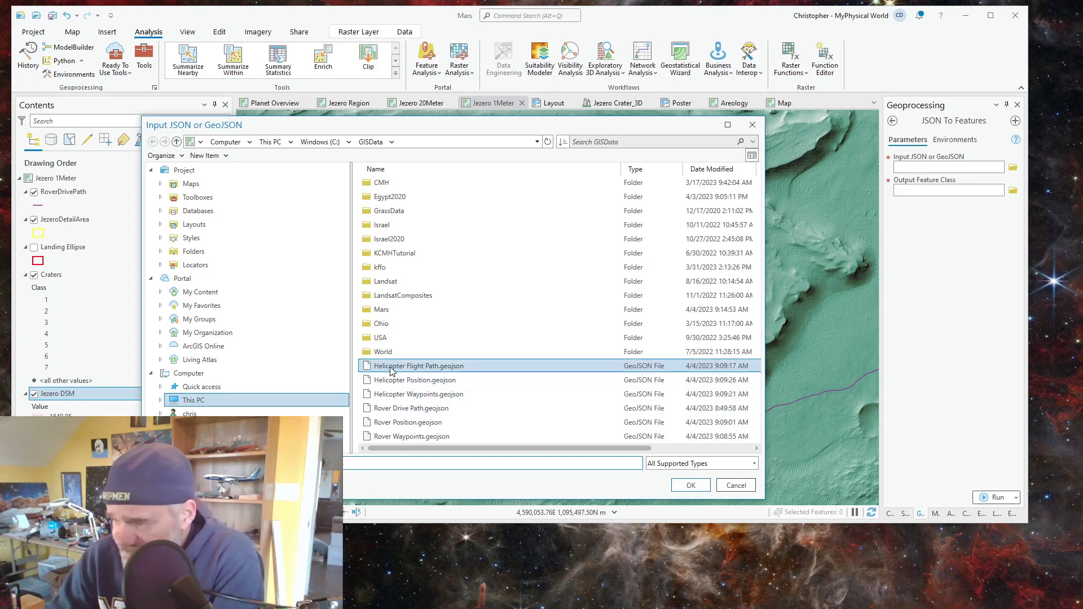
{"action": "left_click", "coordinate": [689, 486]}
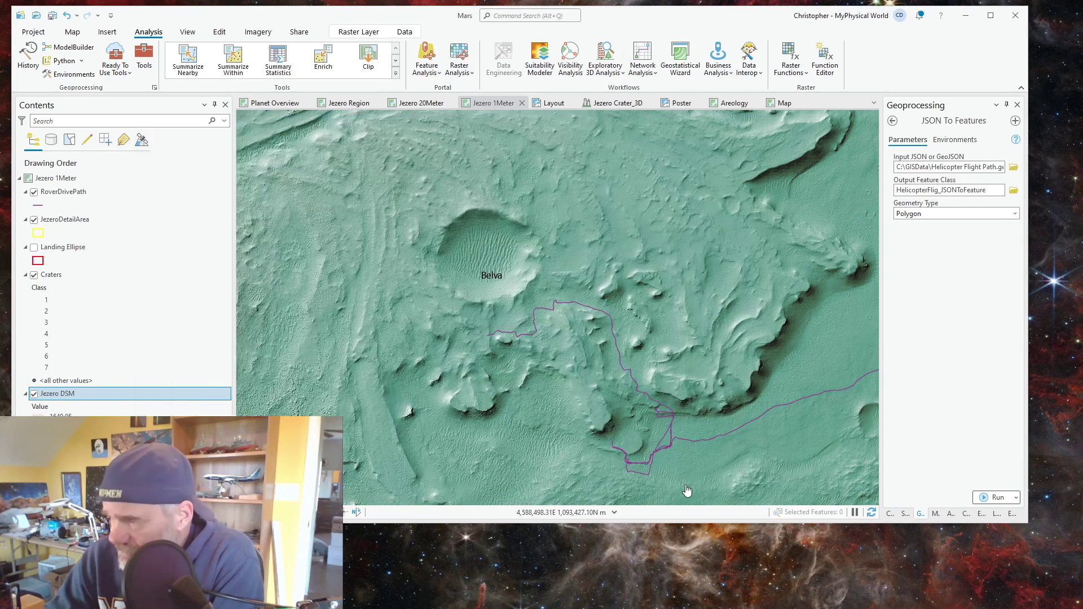
{"action": "left_click", "coordinate": [993, 190]}
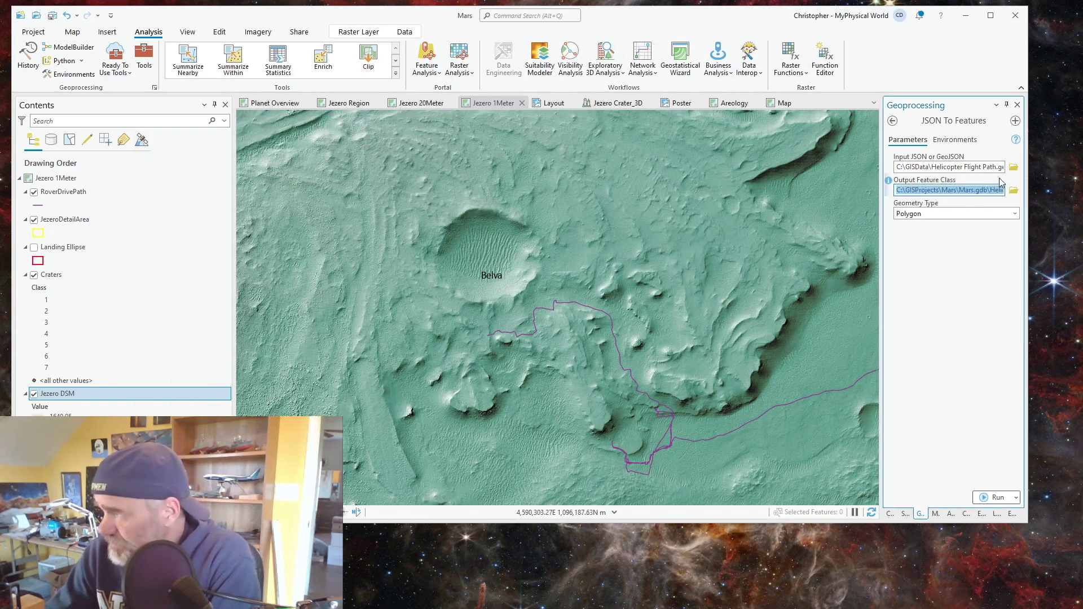
{"action": "left_click_drag", "start_coordinate": [985, 196], "coordinate": [1037, 189]}
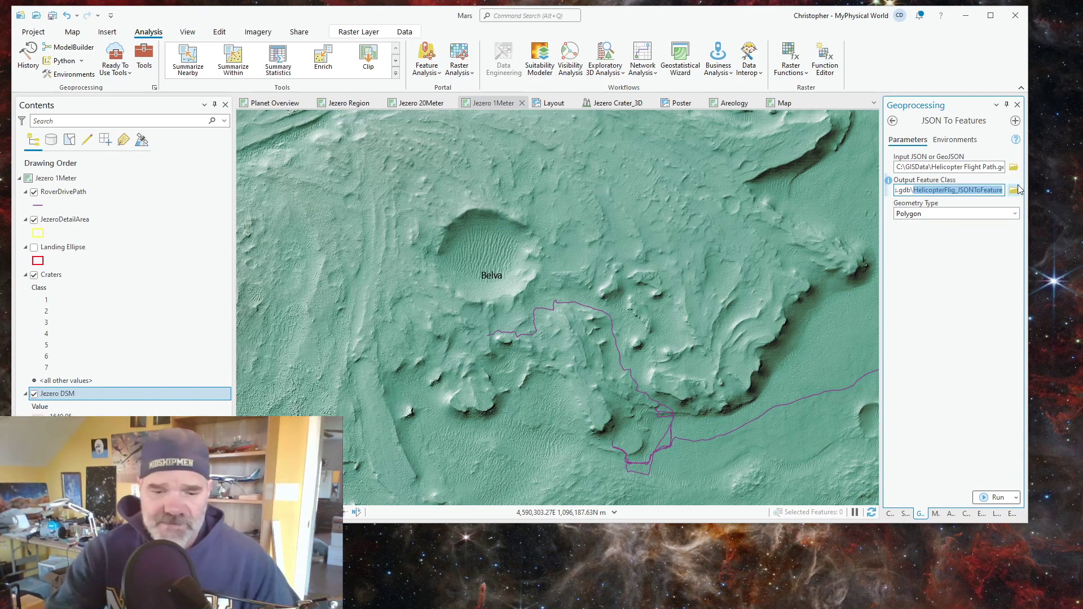
{"action": "type", "text": "In"}
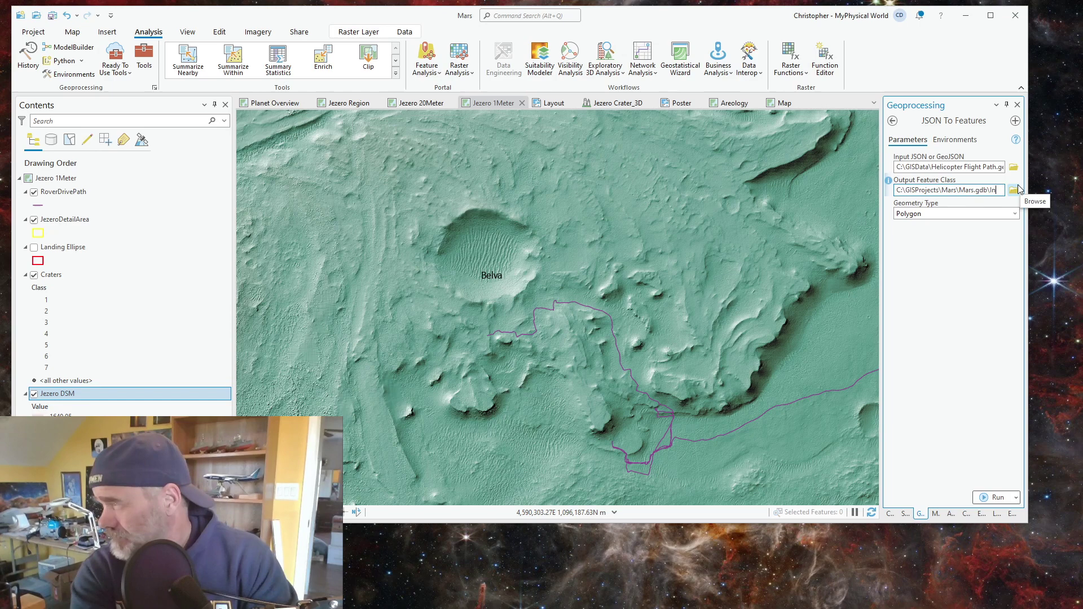
{"action": "type", "text": "gen"}
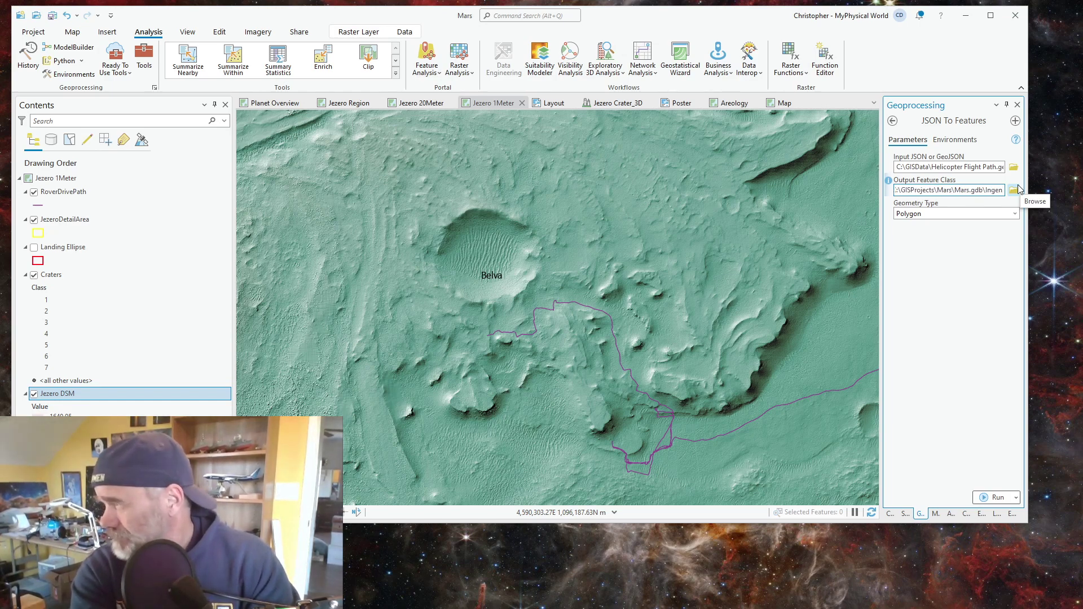
{"action": "type", "text": "uity"}
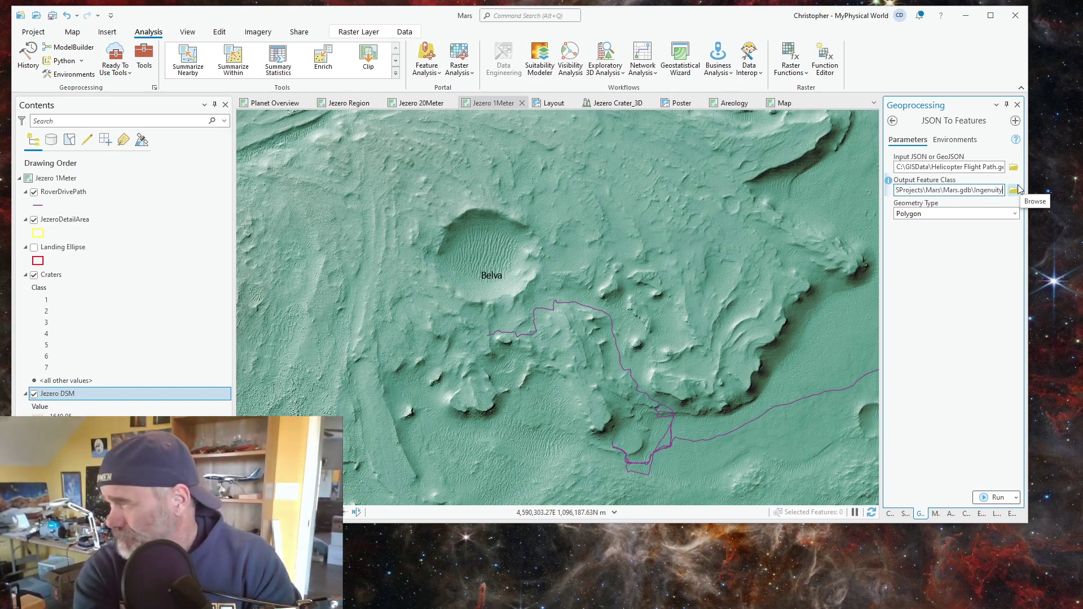
{"action": "type", "text": "Path"}
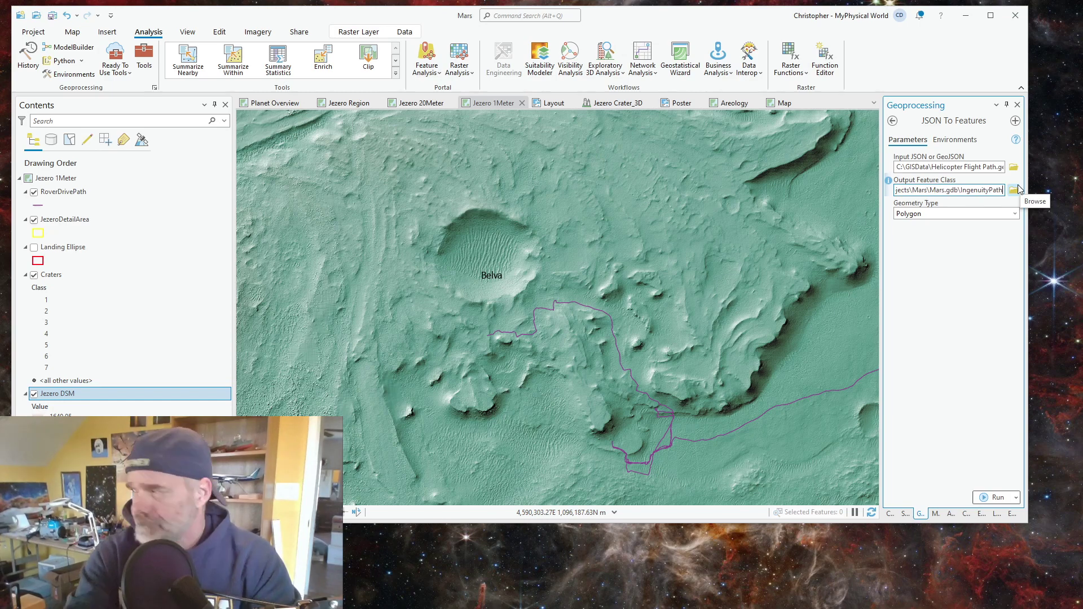
{"action": "left_click", "coordinate": [1015, 213]}
{"action": "left_click", "coordinate": [914, 261]}
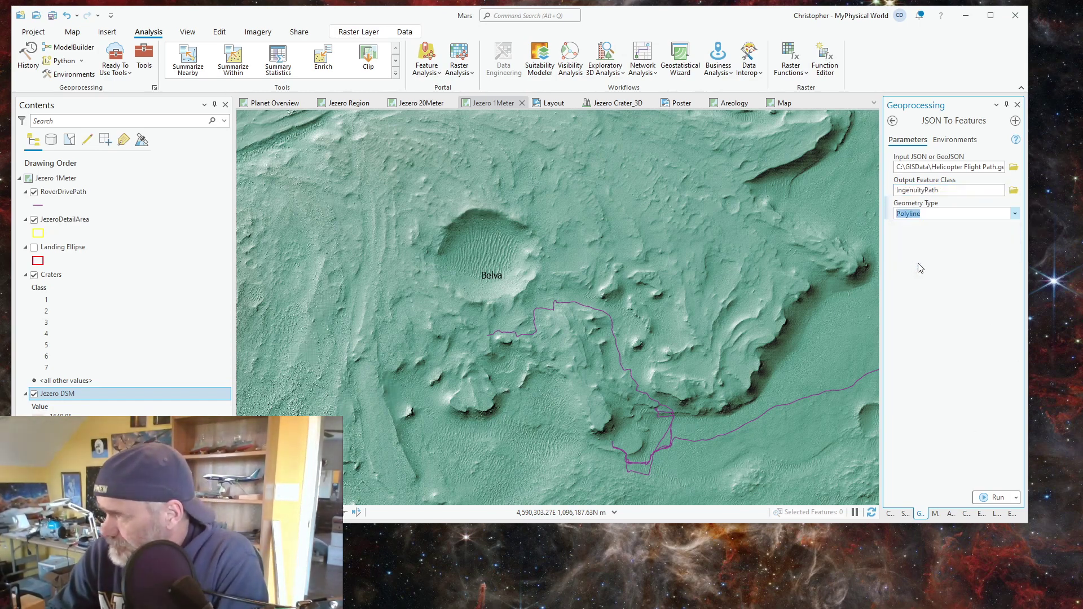
{"action": "left_click", "coordinate": [992, 497]}
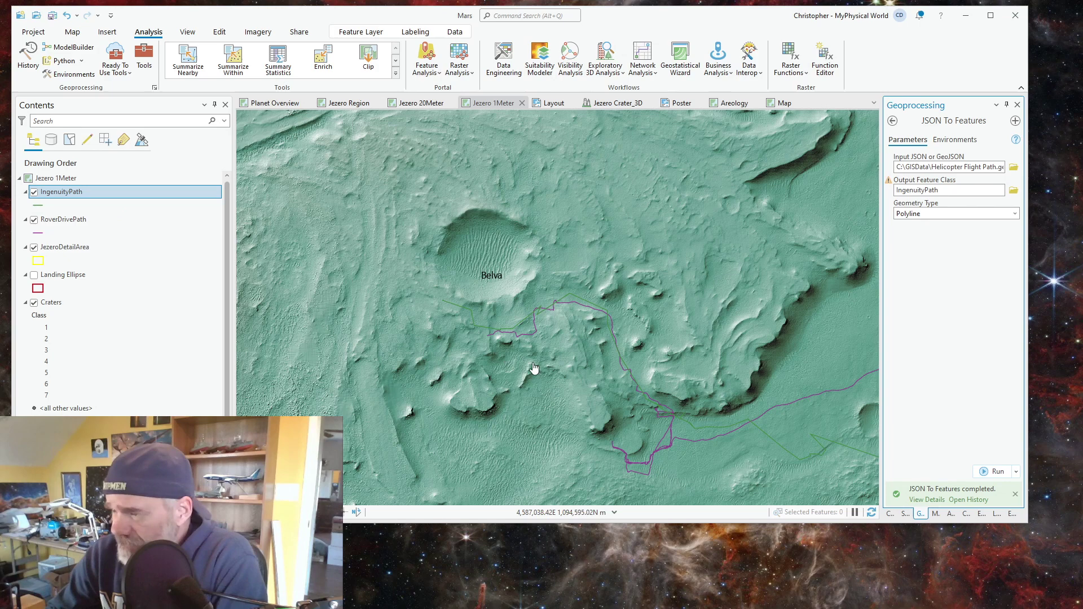
Color the RoverDrivePath line red
{"action": "left_click", "coordinate": [37, 233]}
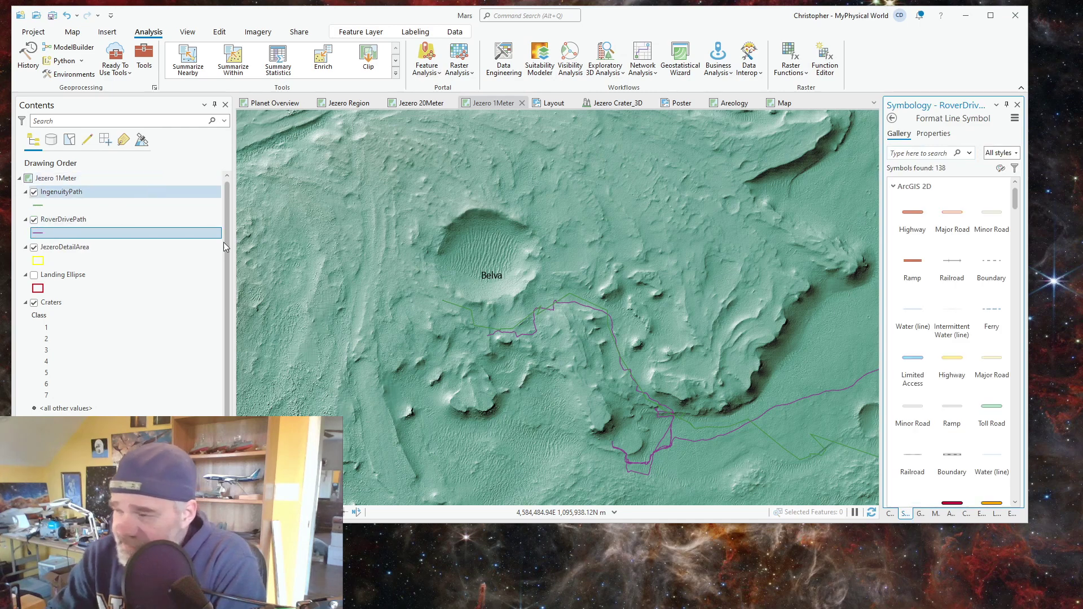
{"action": "left_click", "coordinate": [933, 133]}
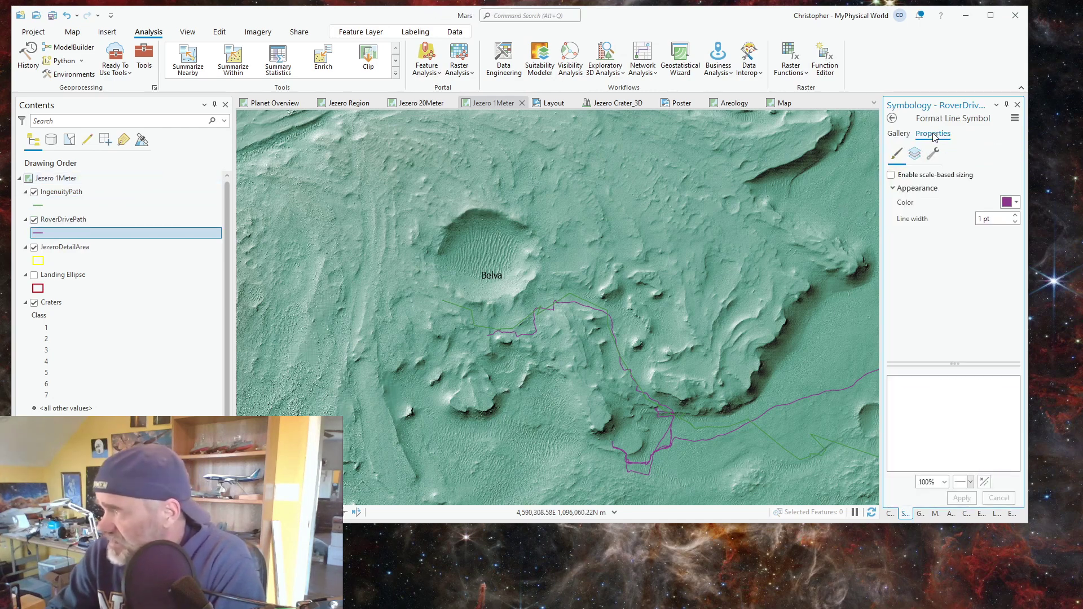
{"action": "left_click", "coordinate": [1014, 203]}
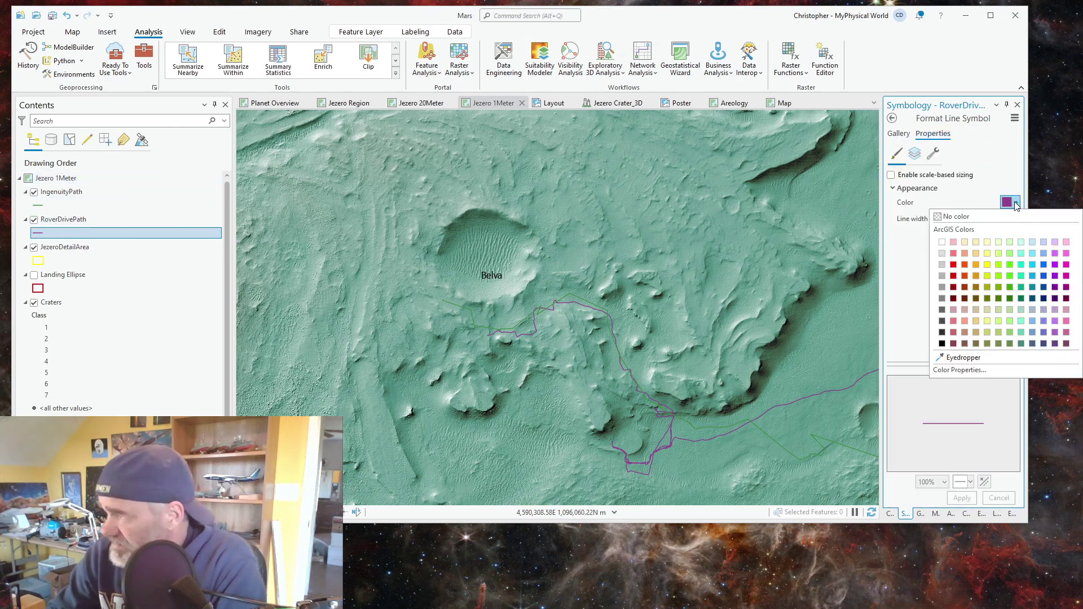
{"action": "left_click", "coordinate": [953, 265]}
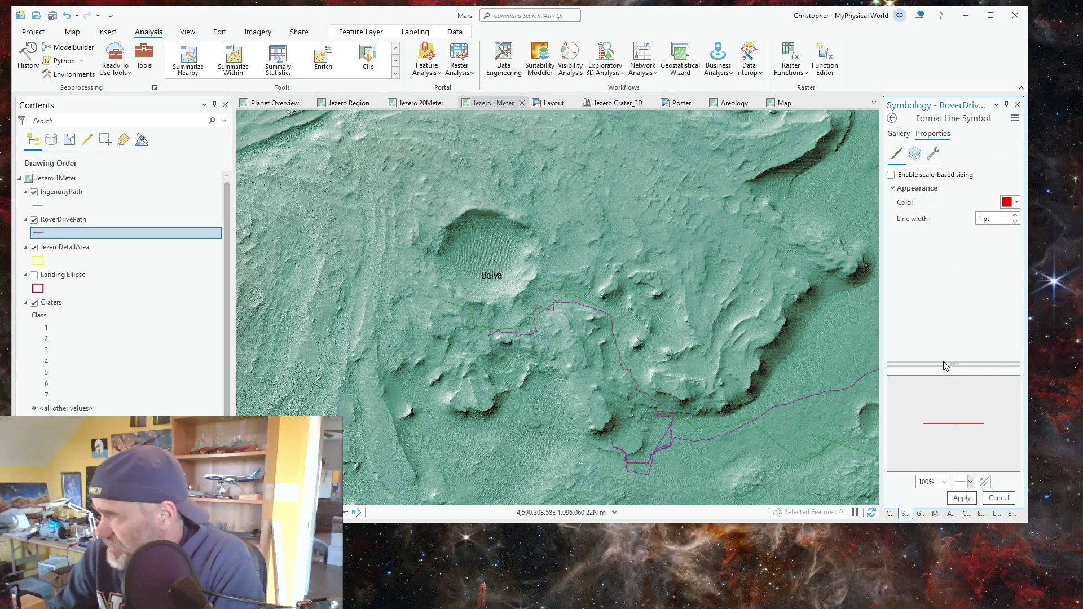
{"action": "left_click", "coordinate": [961, 499]}
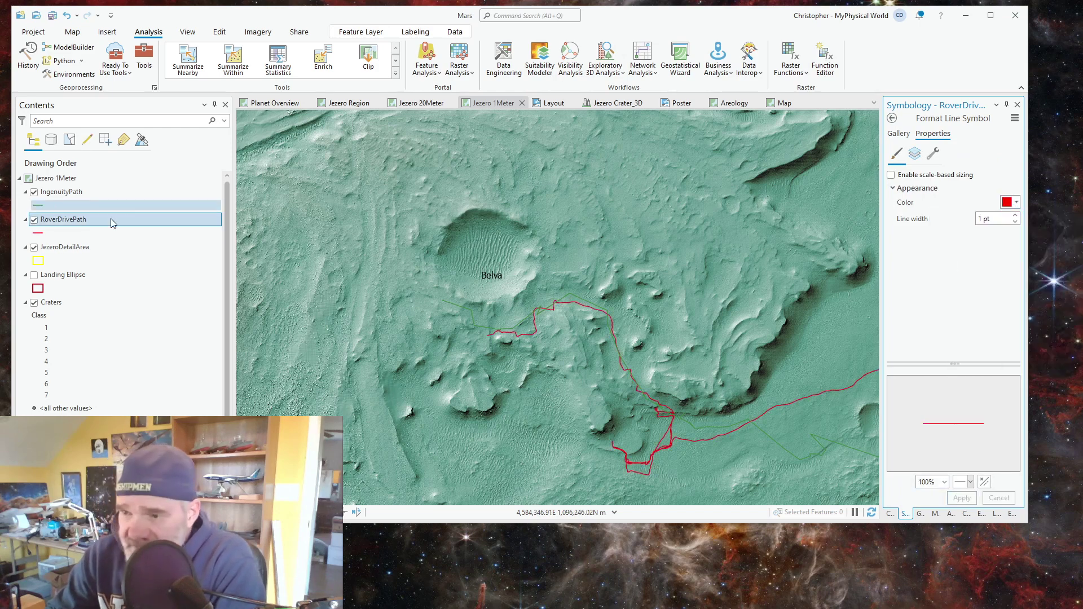
Color the IngenuityPath line yellow and frame both paths on the map
{"action": "left_click", "coordinate": [40, 208]}
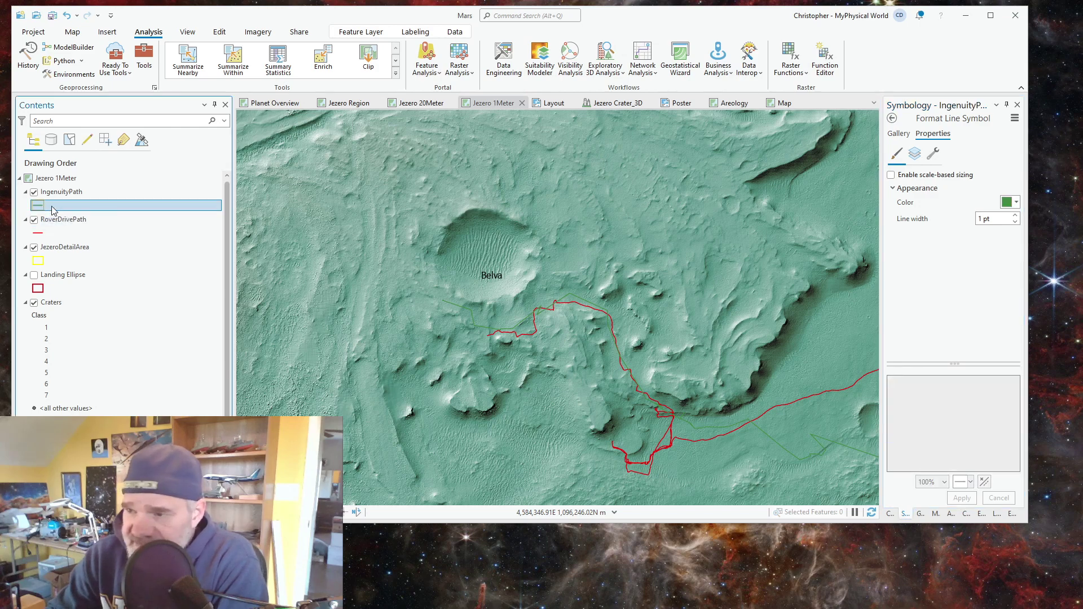
{"action": "left_click", "coordinate": [1017, 203]}
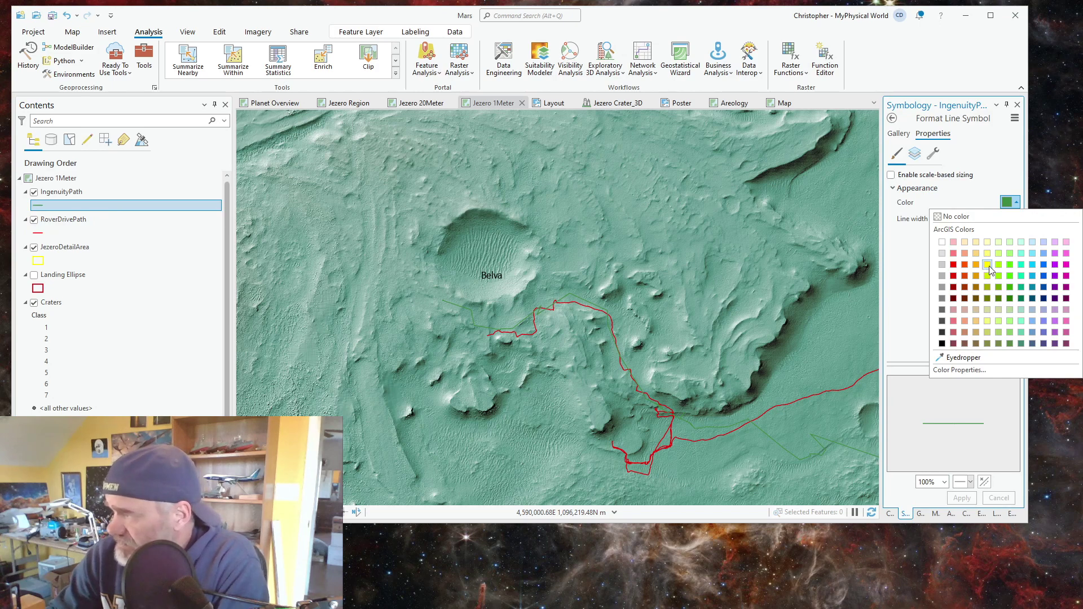
{"action": "left_click", "coordinate": [988, 265]}
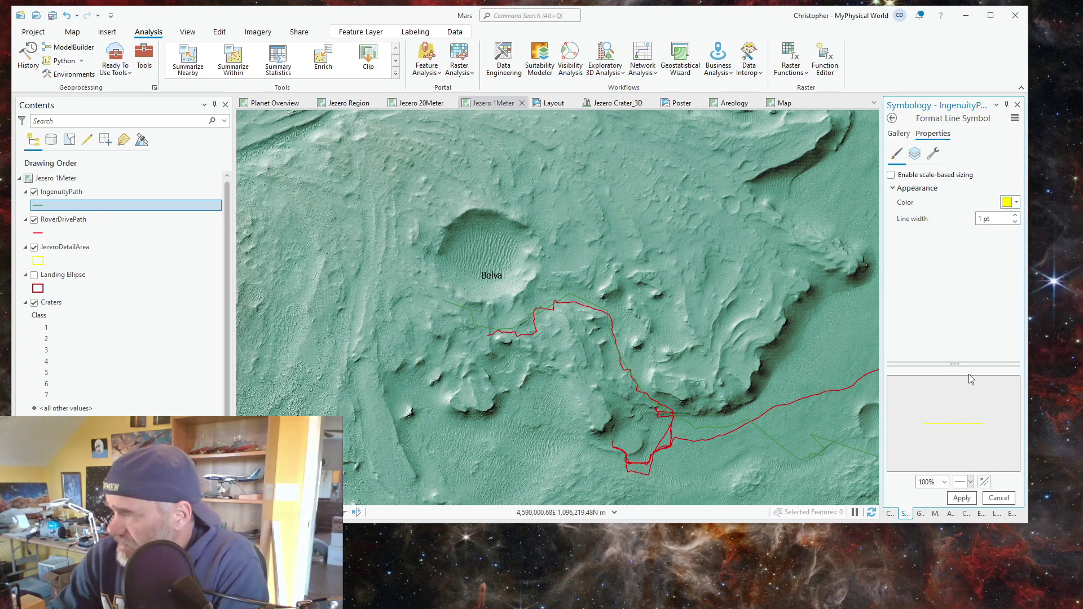
{"action": "left_click", "coordinate": [962, 497]}
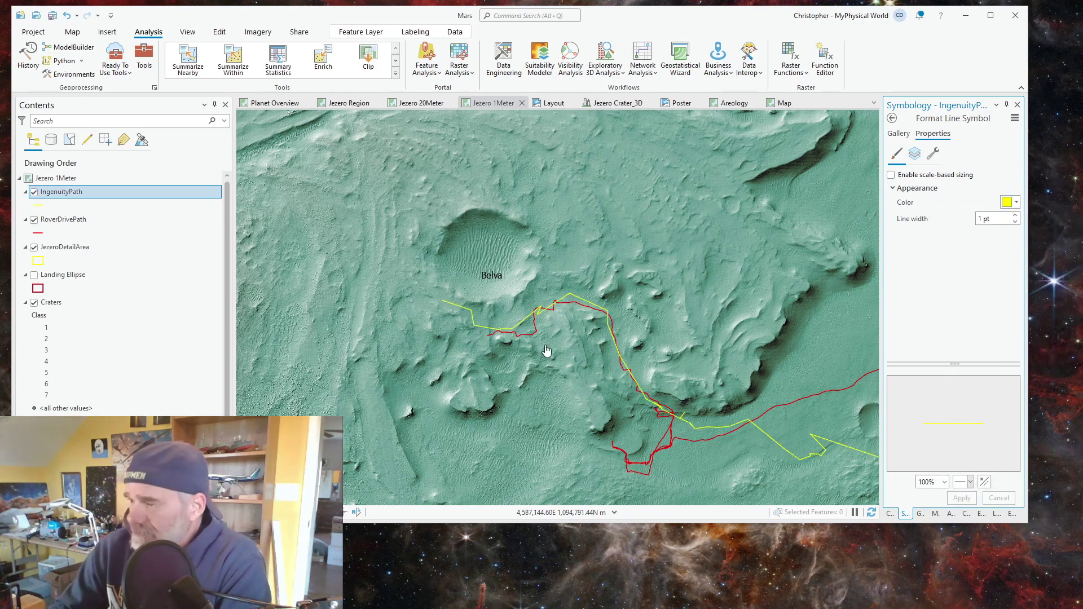
{"action": "left_click_drag", "start_coordinate": [633, 339], "coordinate": [495, 294]}
{"action": "scroll", "coordinate": [495, 294], "scroll_direction": "down", "scroll_amount": 4}
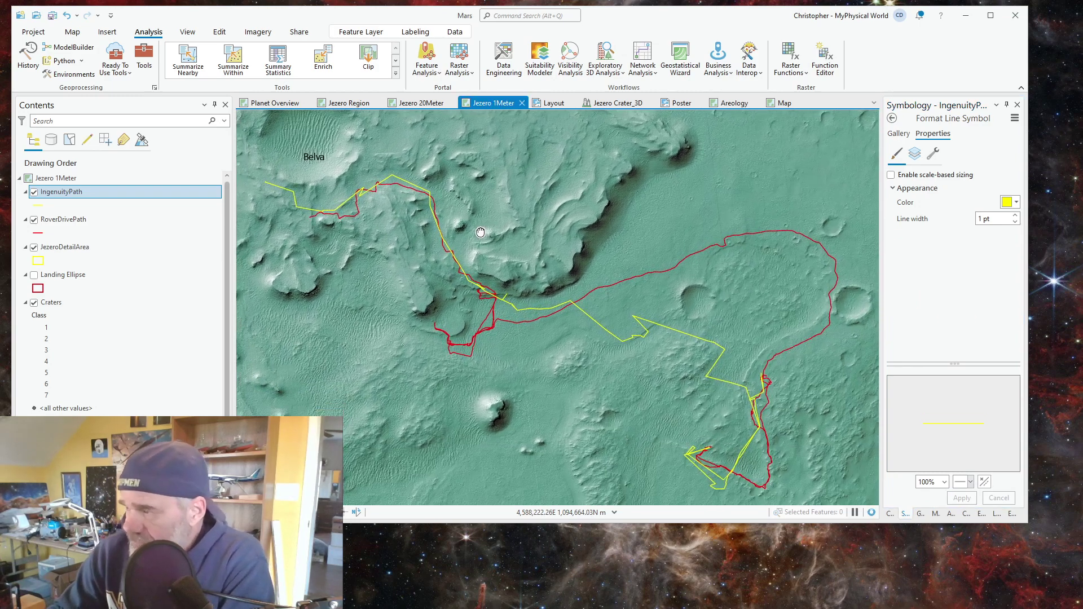
{"action": "scroll", "coordinate": [505, 321], "scroll_direction": "up", "scroll_amount": 2}
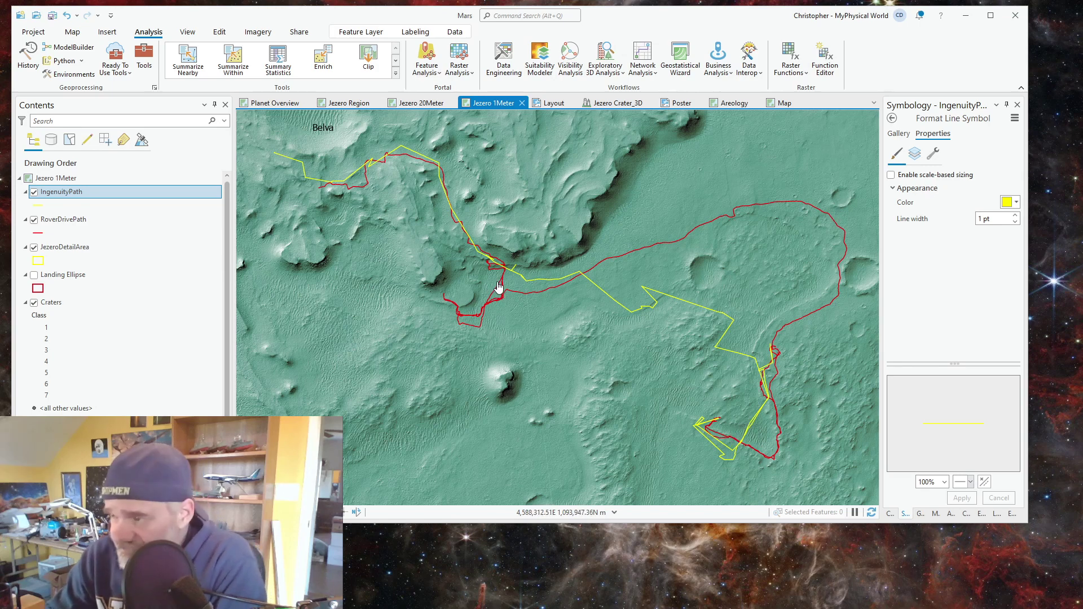
{"action": "scroll", "coordinate": [496, 286], "scroll_direction": "down", "scroll_amount": 2}
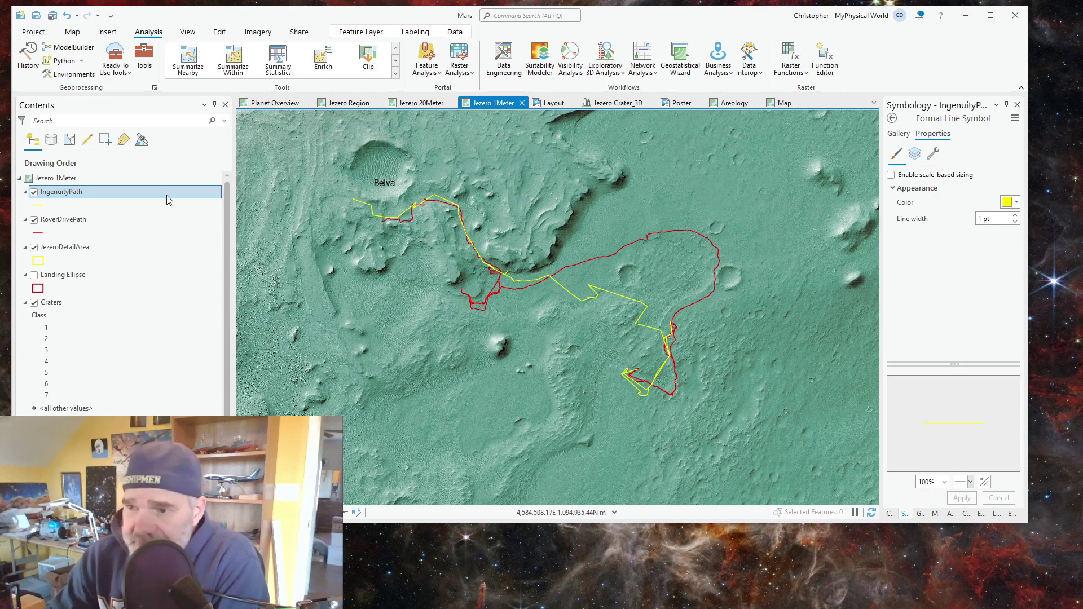
Convert Rover Waypoints.geojson into a Point feature class named RoverWaypoints
{"action": "left_click", "coordinate": [145, 54]}
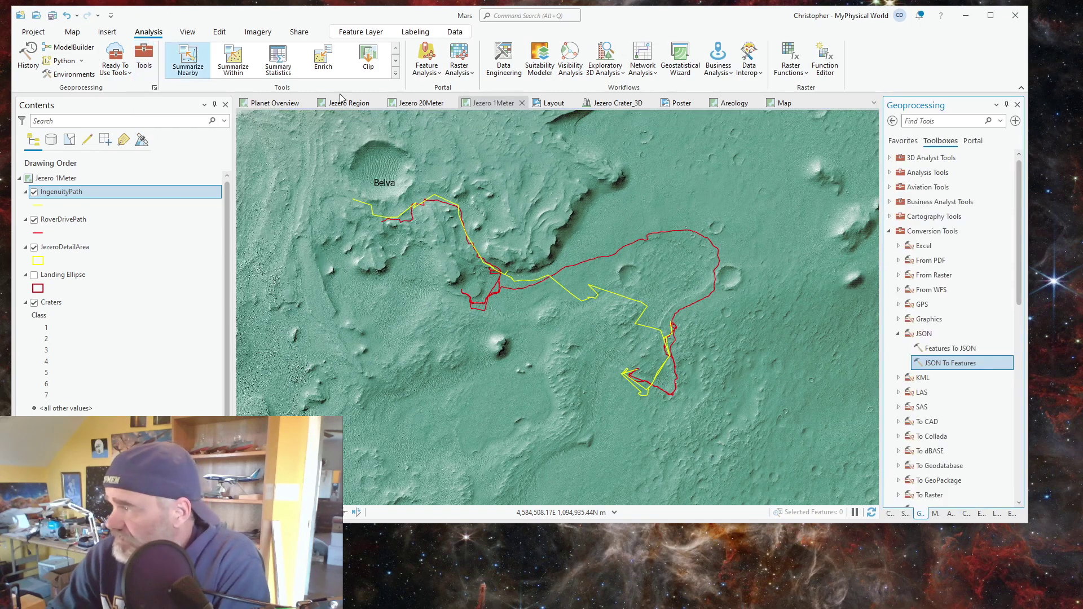
{"action": "left_click", "coordinate": [941, 363]}
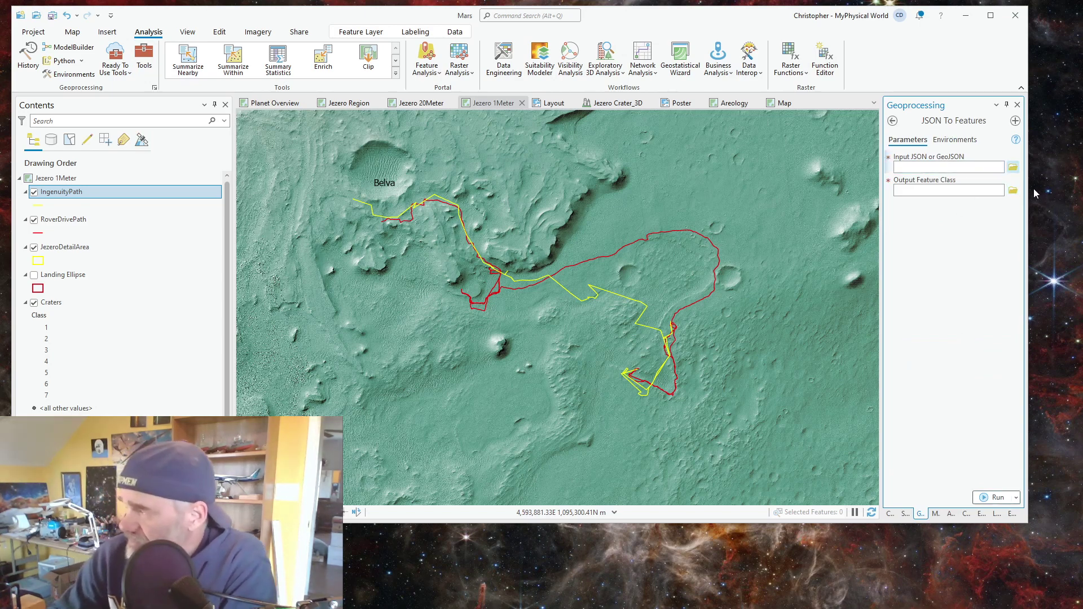
{"action": "left_click", "coordinate": [1012, 167]}
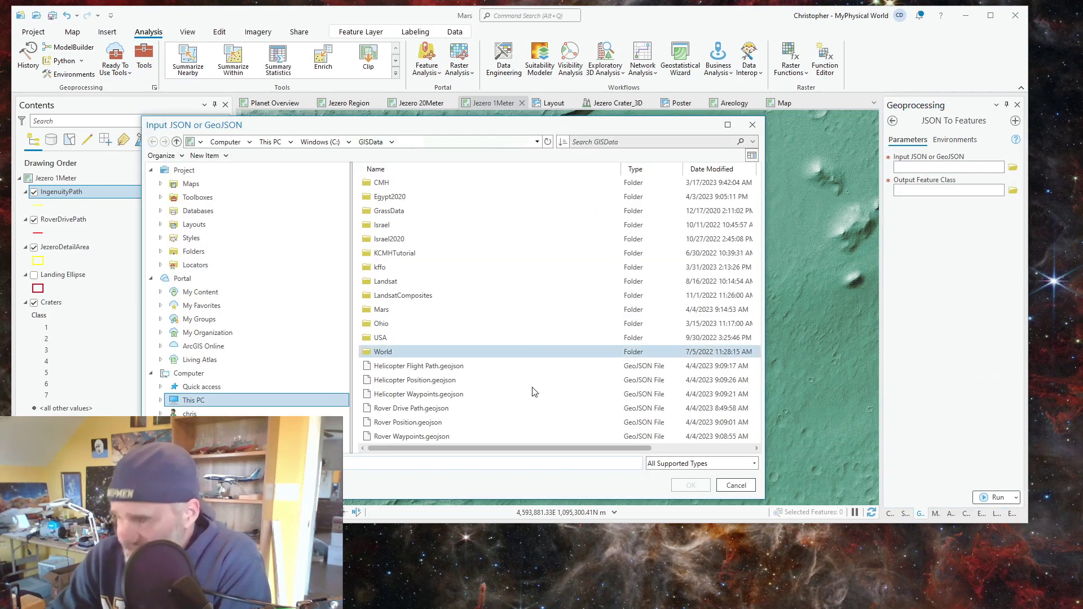
{"action": "left_click", "coordinate": [398, 437]}
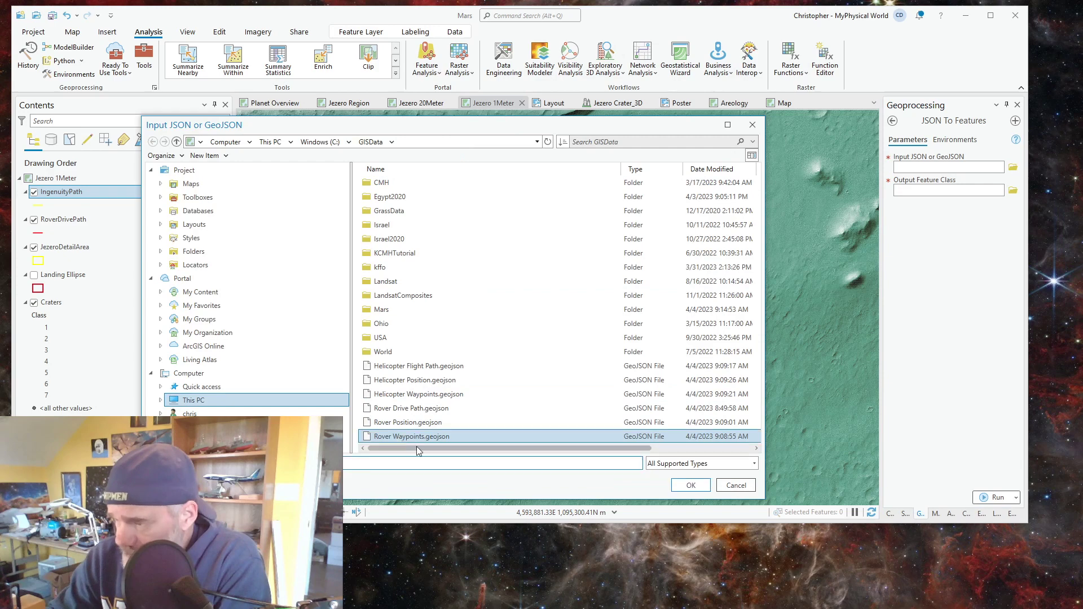
{"action": "left_click", "coordinate": [676, 491]}
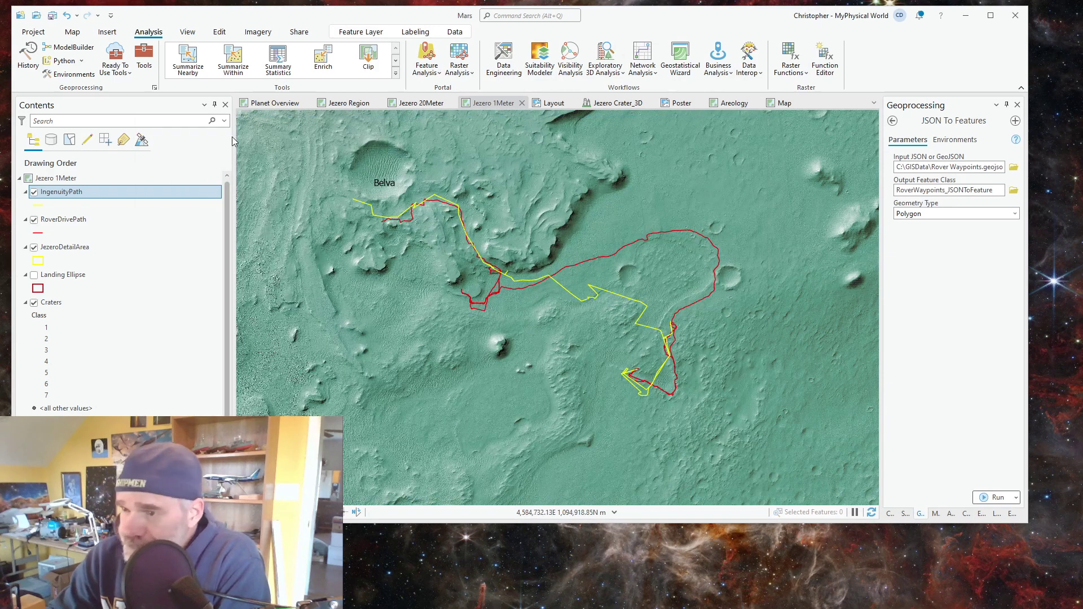
{"action": "left_click", "coordinate": [905, 190]}
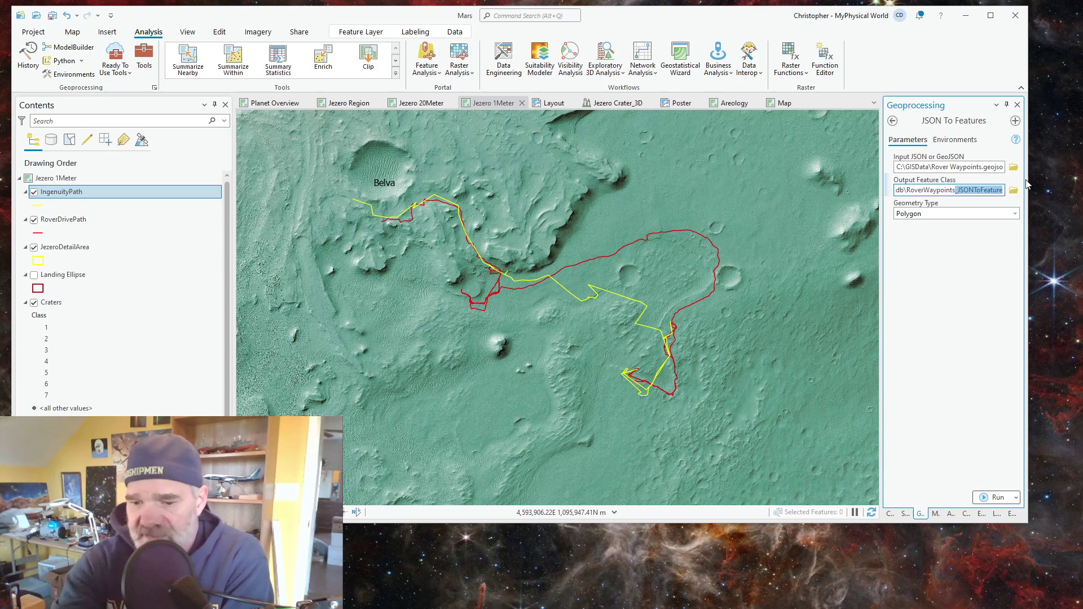
{"action": "key", "text": "Delete"}
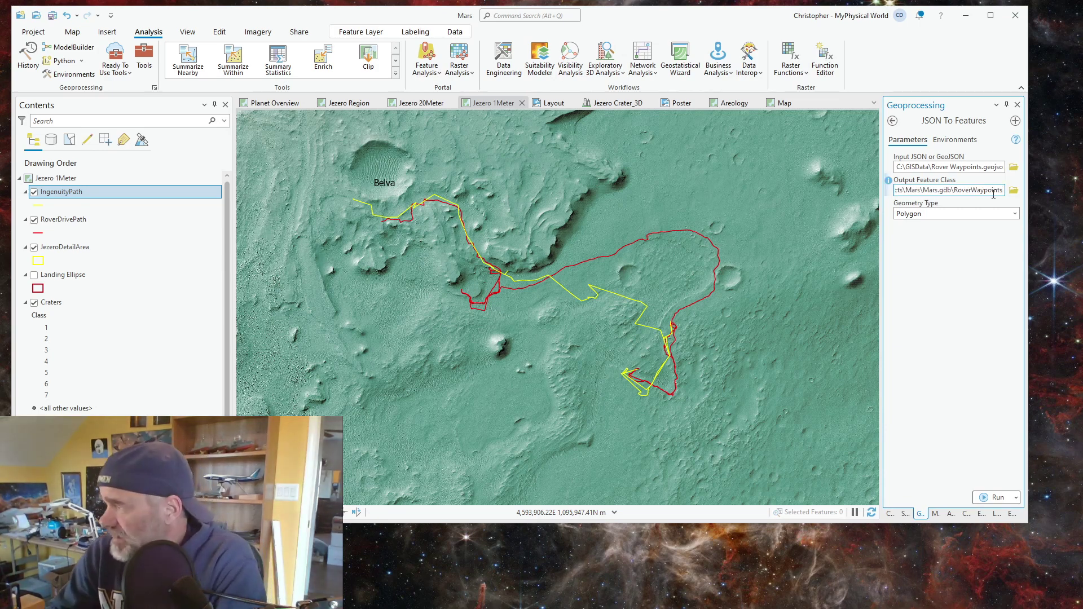
{"action": "left_click", "coordinate": [1014, 214]}
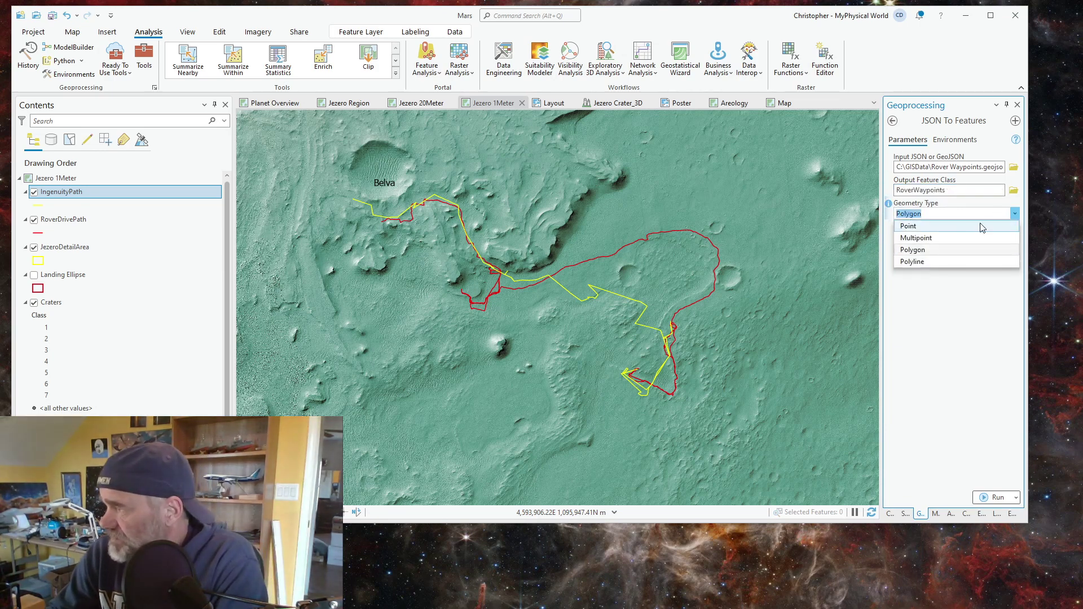
{"action": "left_click", "coordinate": [907, 227]}
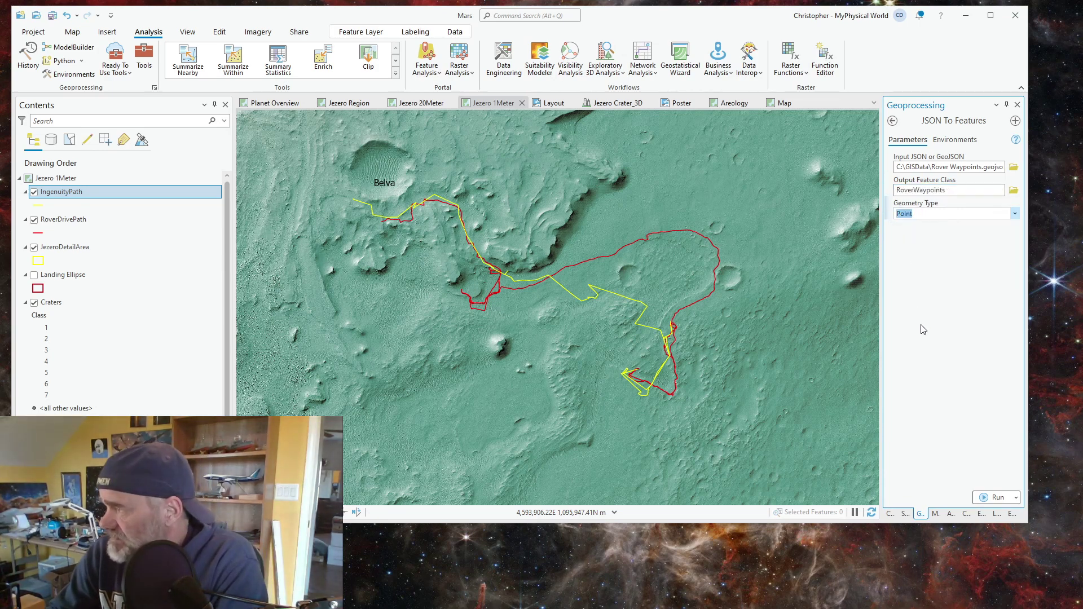
{"action": "left_click", "coordinate": [997, 498]}
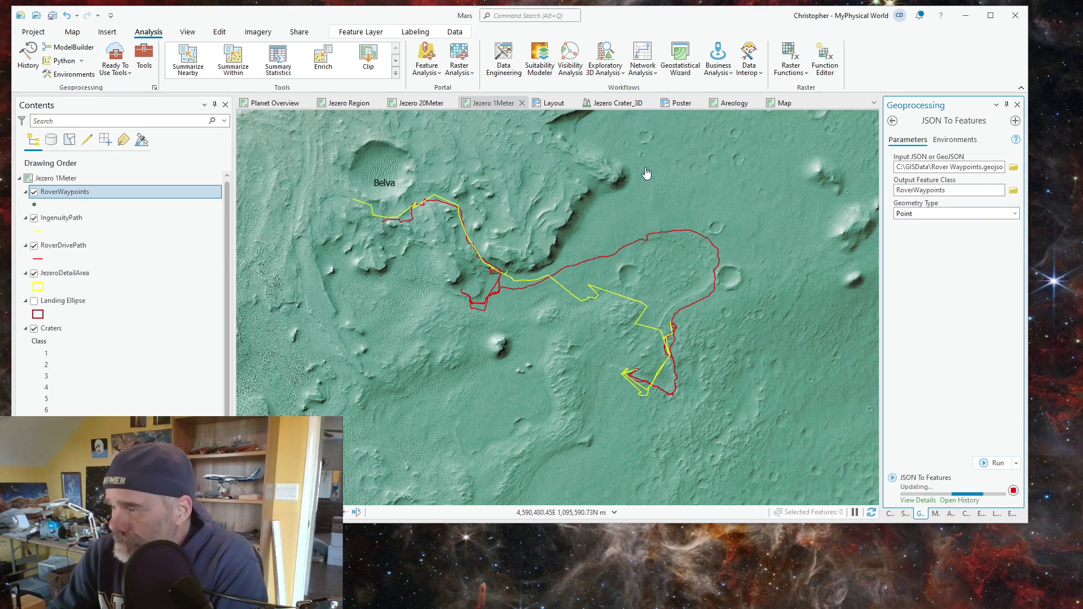
{"action": "left_click", "coordinate": [568, 269]}
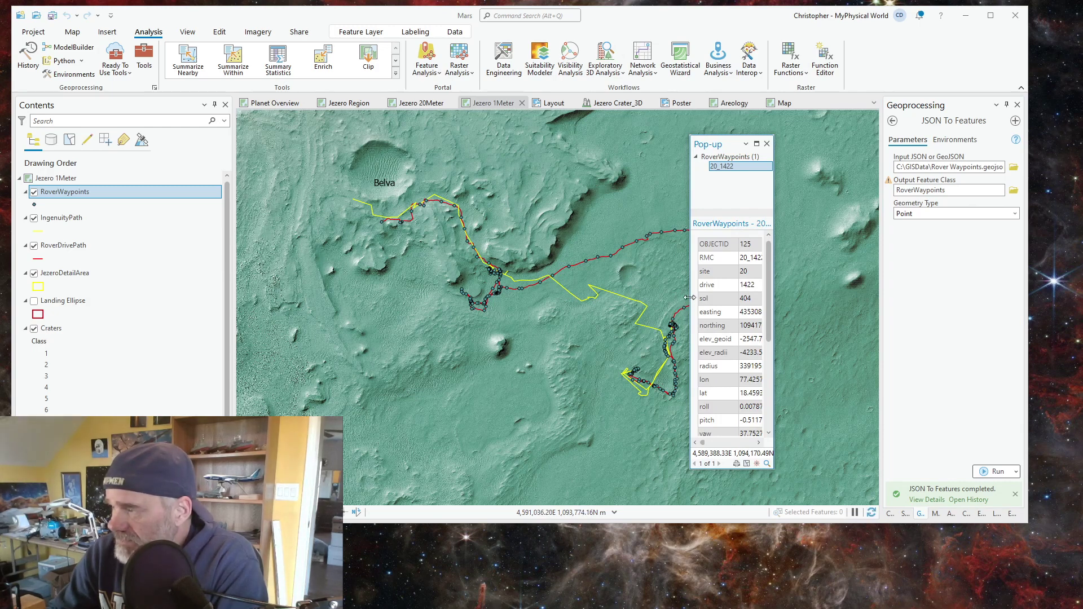
{"action": "left_click_drag", "start_coordinate": [689, 297], "coordinate": [565, 298]}
{"action": "left_click_drag", "start_coordinate": [767, 298], "coordinate": [769, 320]}
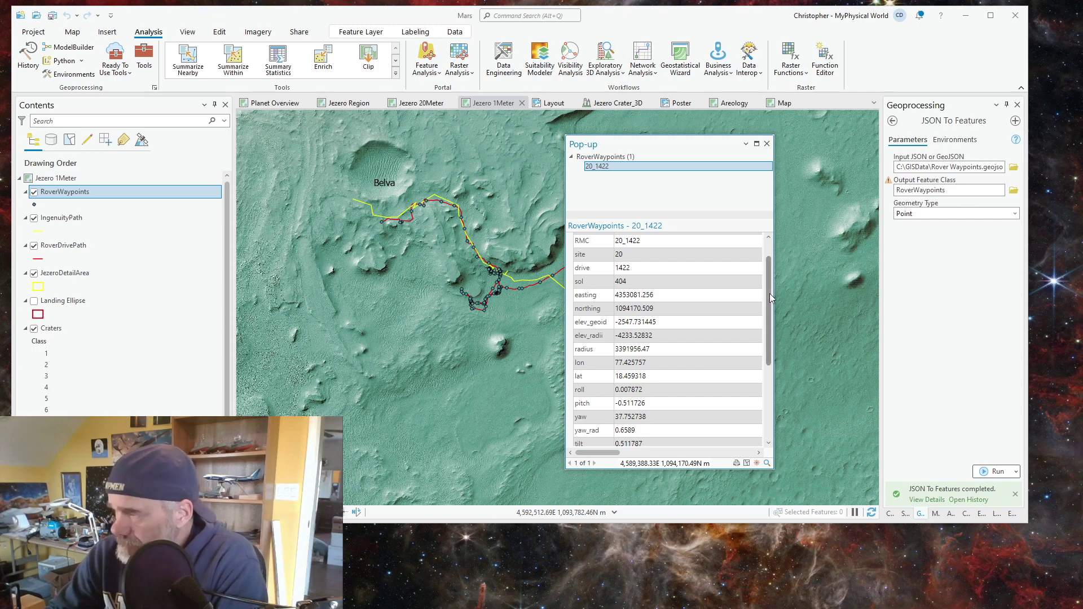
{"action": "left_click_drag", "start_coordinate": [766, 296], "coordinate": [767, 379]}
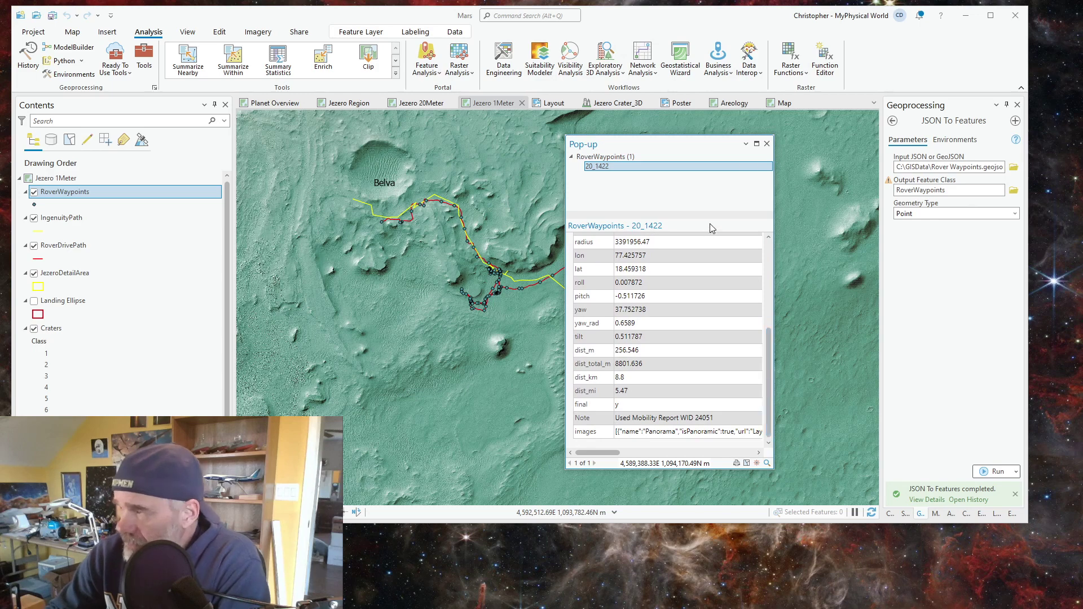
{"action": "left_click", "coordinate": [767, 144]}
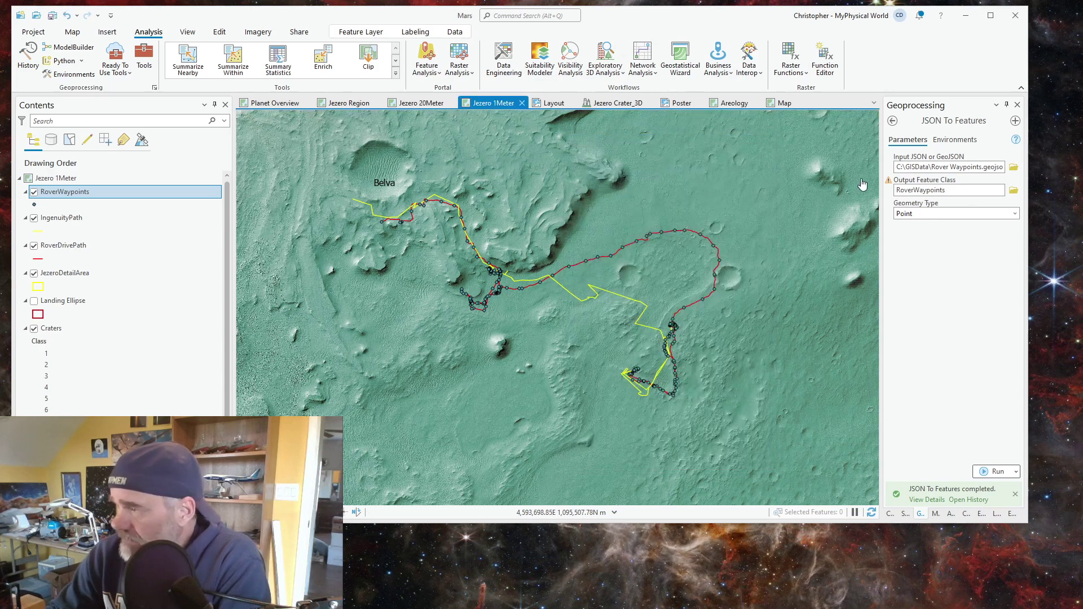
Reopen JSON To Features with Rover Position.geojson as the input file
{"action": "left_click", "coordinate": [144, 56]}
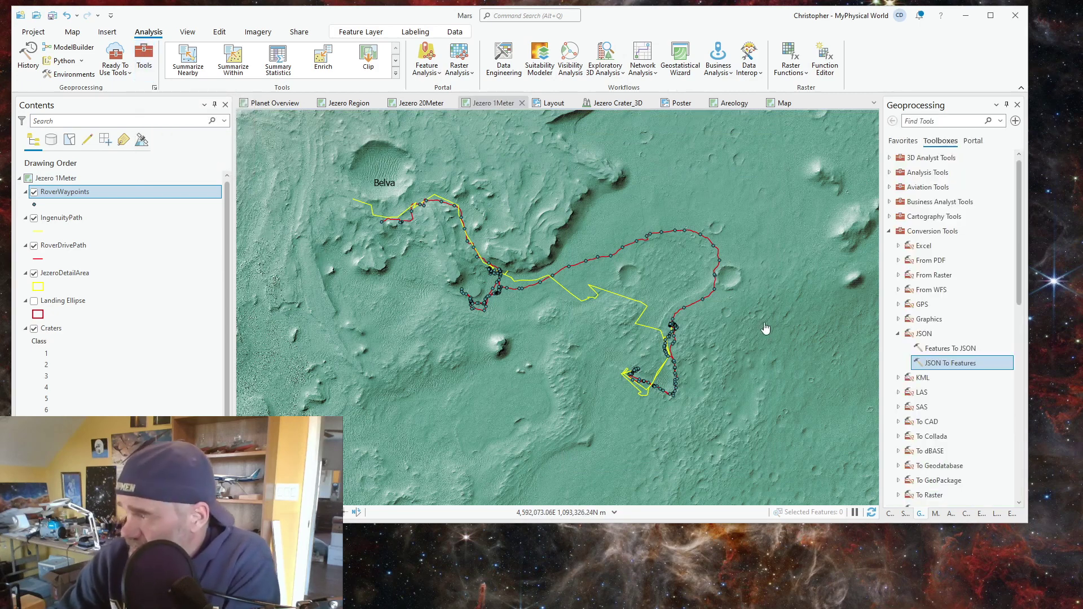
{"action": "double_click", "coordinate": [947, 364]}
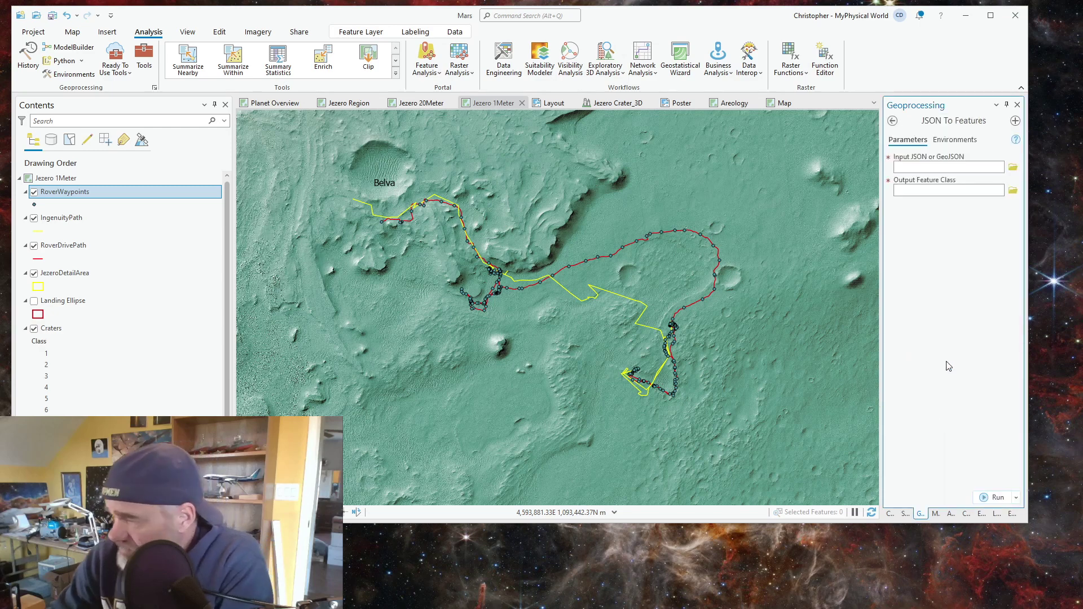
{"action": "left_click", "coordinate": [1012, 168]}
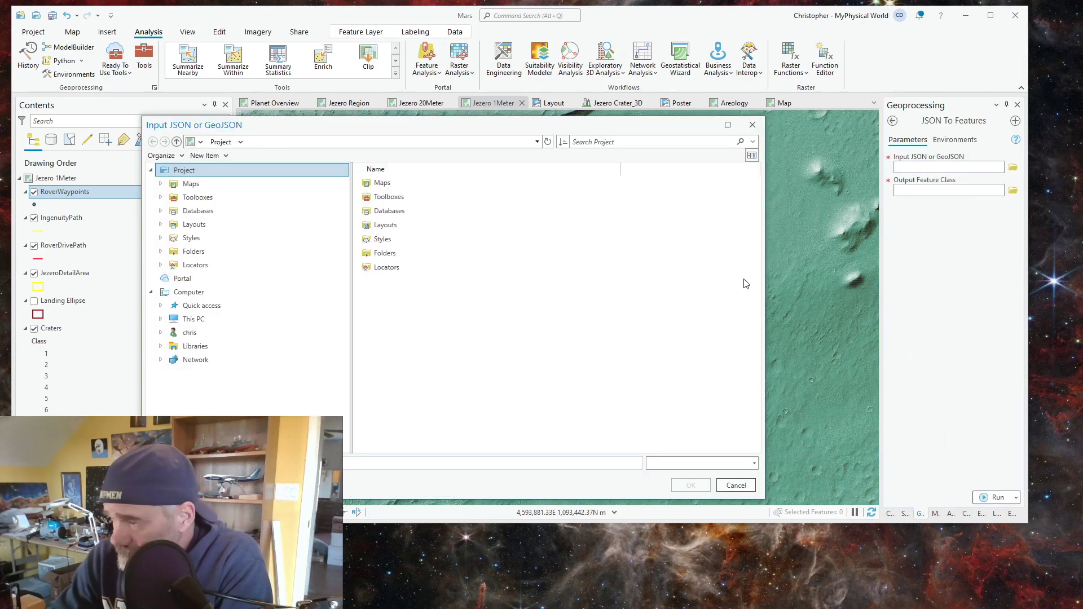
{"action": "left_click", "coordinate": [405, 436]}
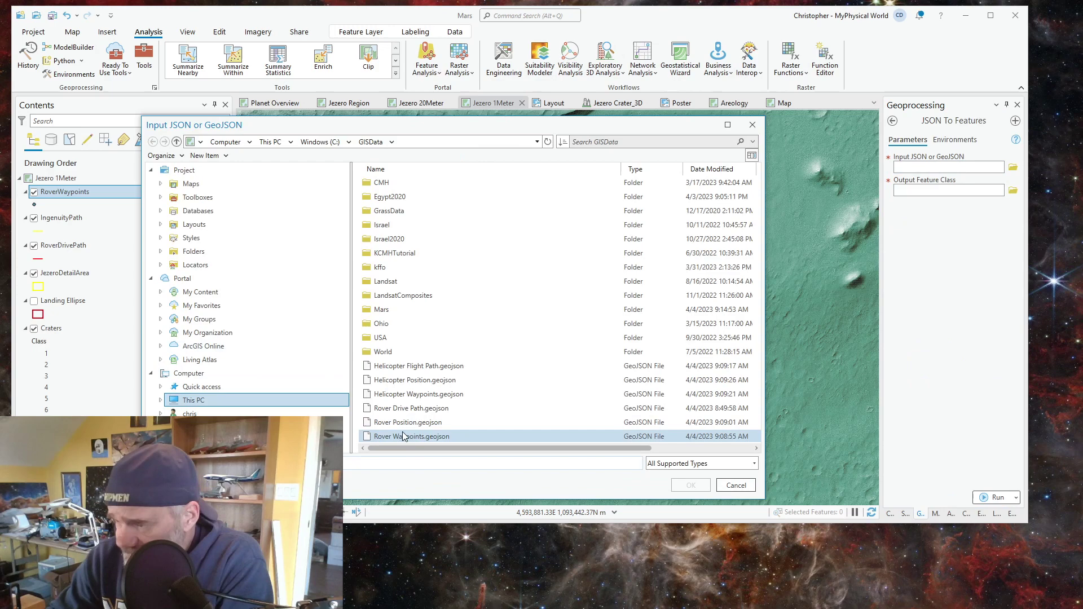
{"action": "left_click", "coordinate": [402, 422]}
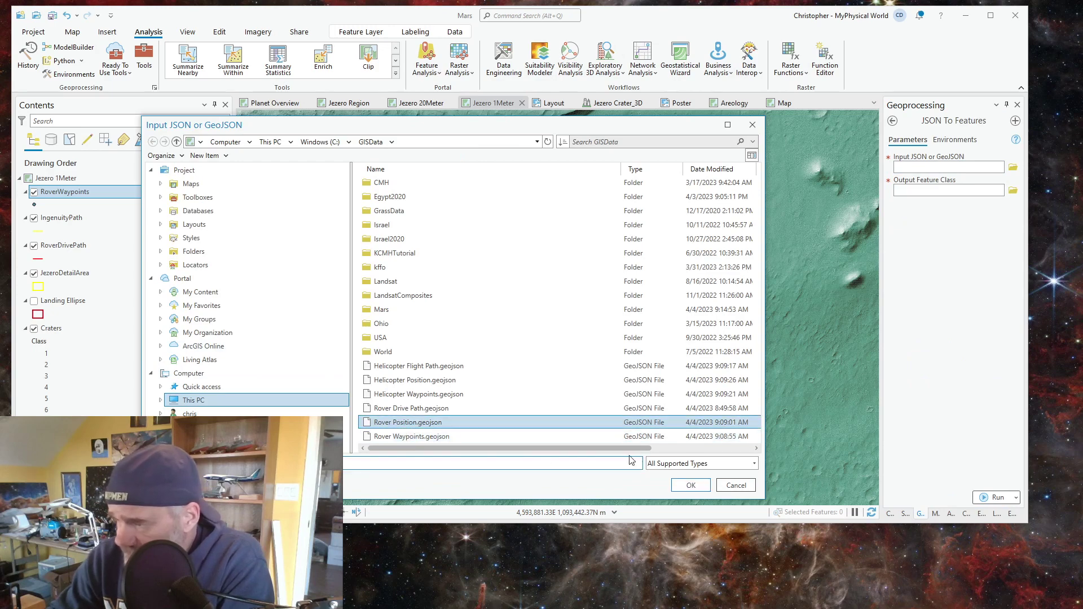
{"action": "left_click", "coordinate": [692, 485]}
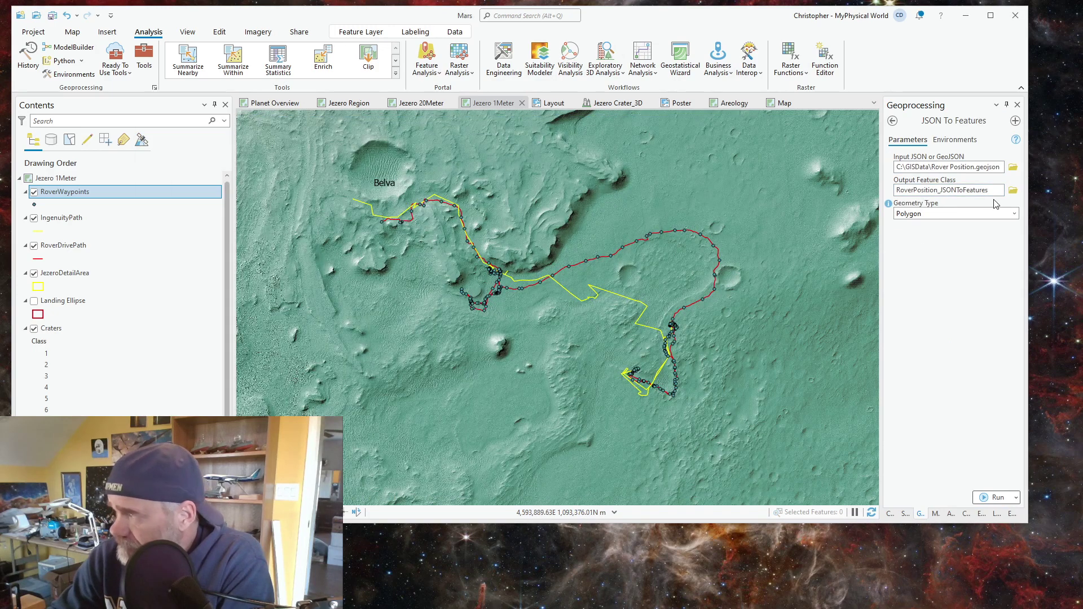
Name the output RoverPosition, set Point geometry, and run the conversion
{"action": "left_click", "coordinate": [940, 191]}
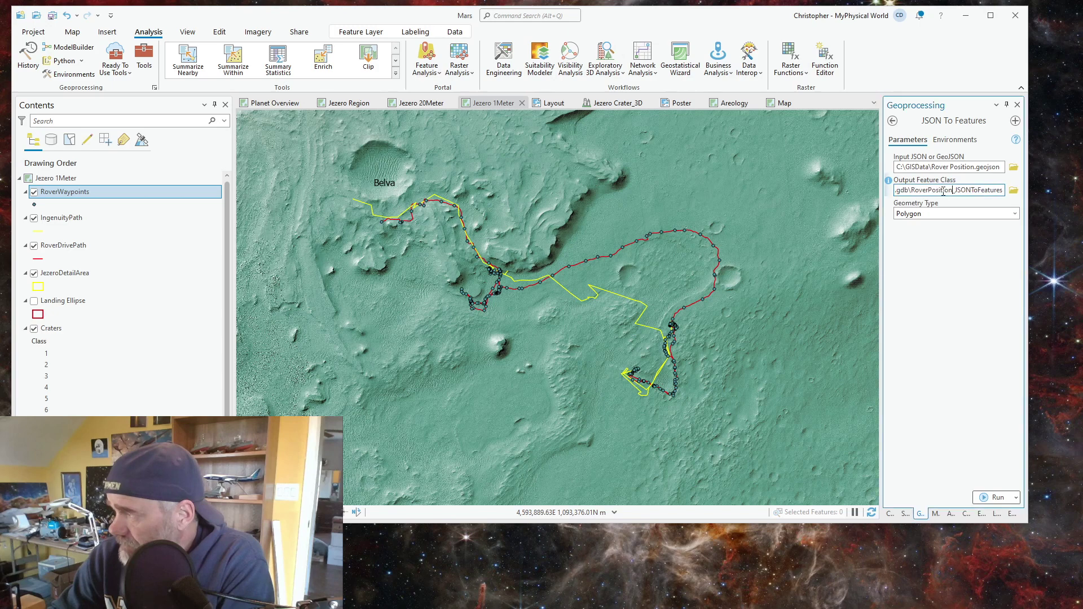
{"action": "left_click_drag", "start_coordinate": [953, 190], "coordinate": [1006, 191]}
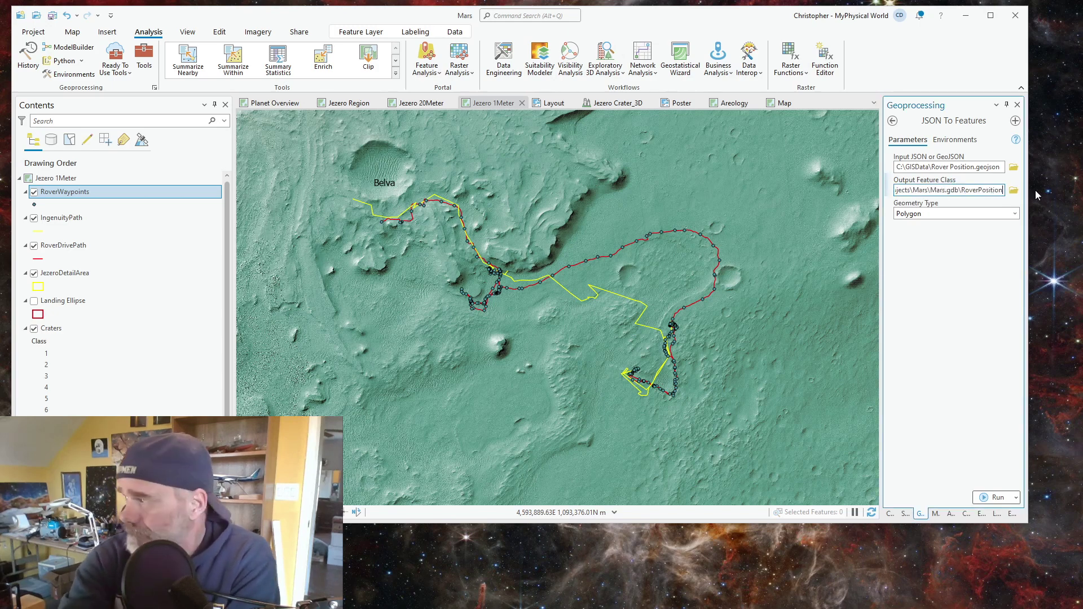
{"action": "key", "text": "BackSpace"}
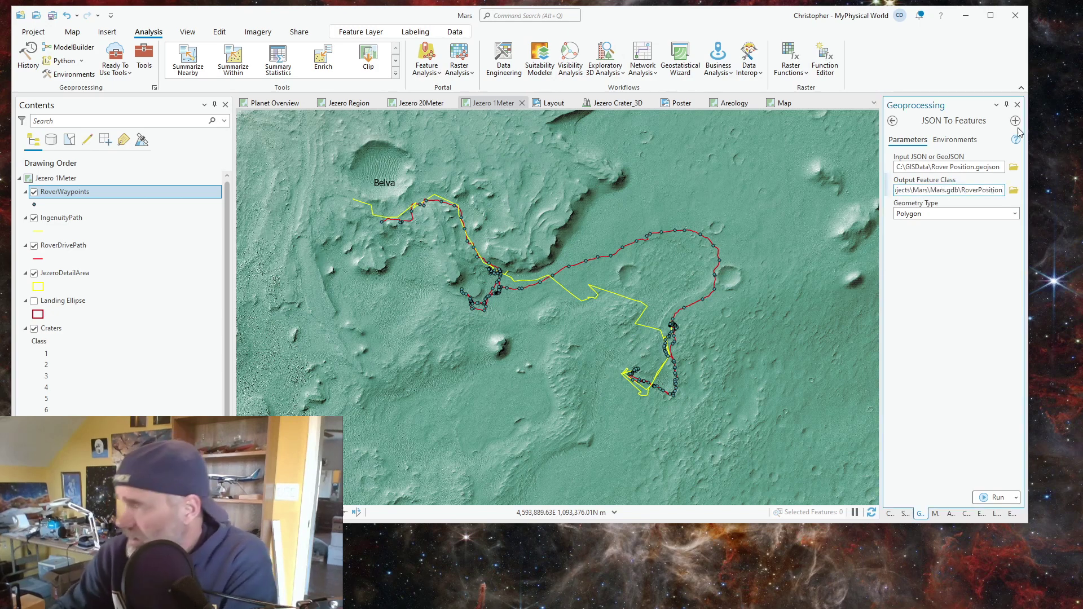
{"action": "left_click", "coordinate": [1013, 215]}
{"action": "left_click", "coordinate": [916, 228]}
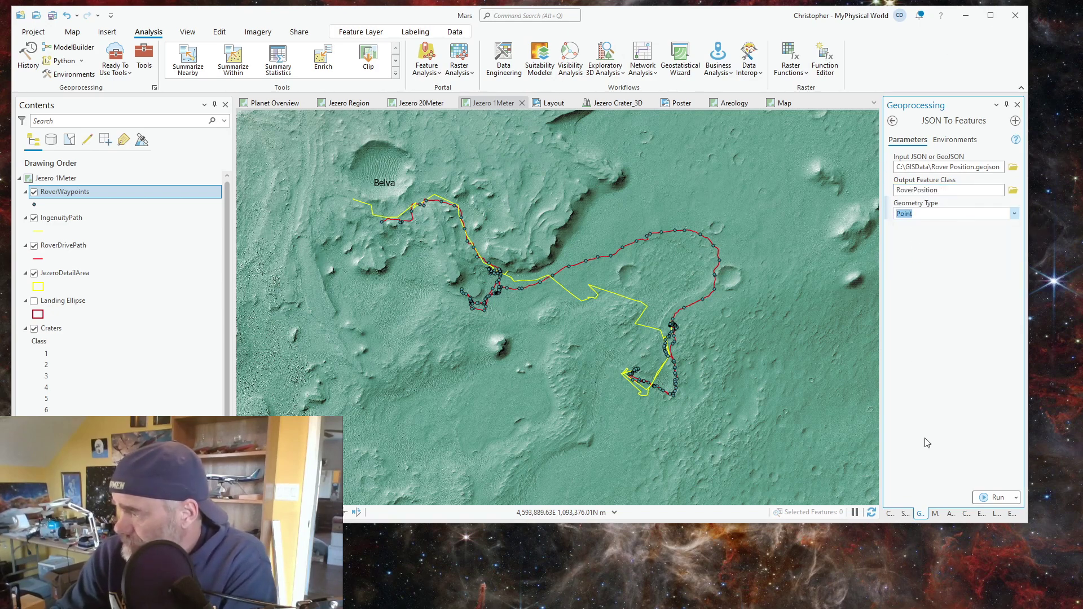
{"action": "left_click", "coordinate": [996, 497]}
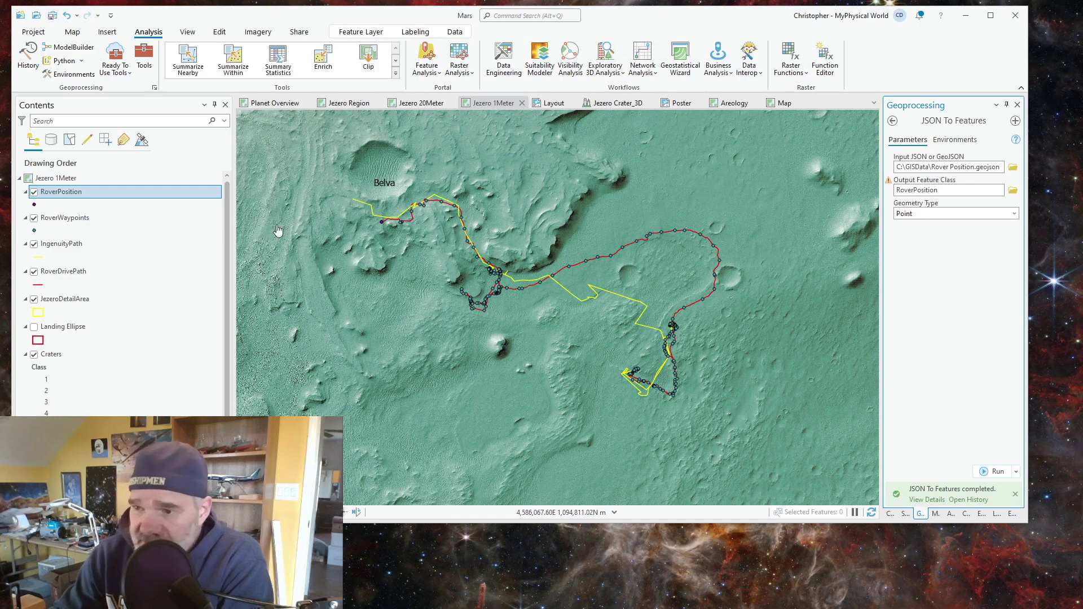
Give the RoverPosition layer the Pushpin 2 gallery symbol and close the Symbology pane
{"action": "left_click", "coordinate": [34, 204]}
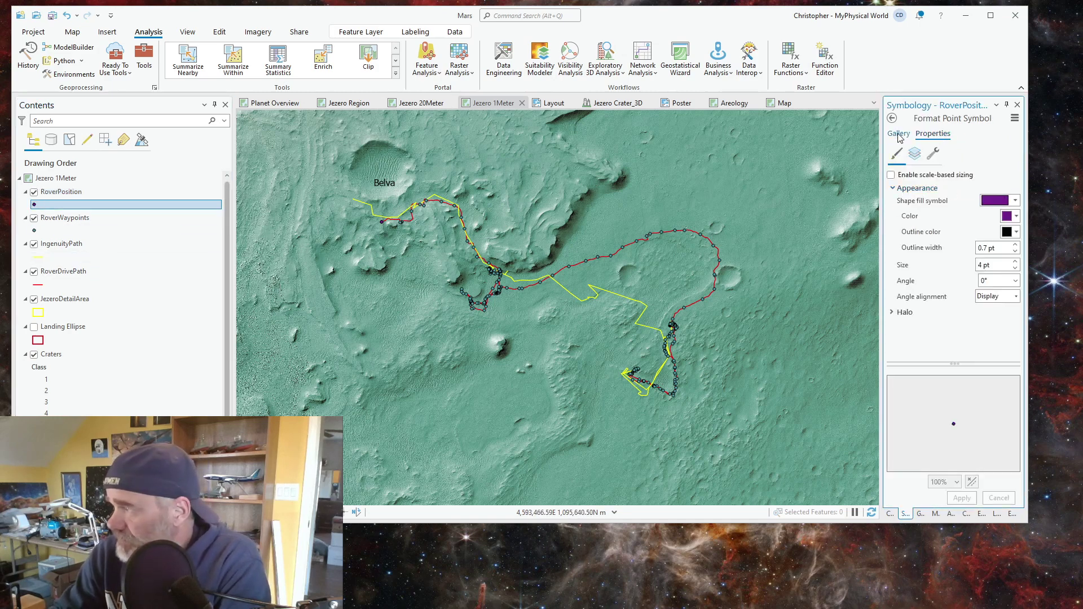
{"action": "left_click", "coordinate": [898, 133]}
{"action": "scroll", "coordinate": [952, 384], "scroll_direction": "down", "scroll_amount": 3}
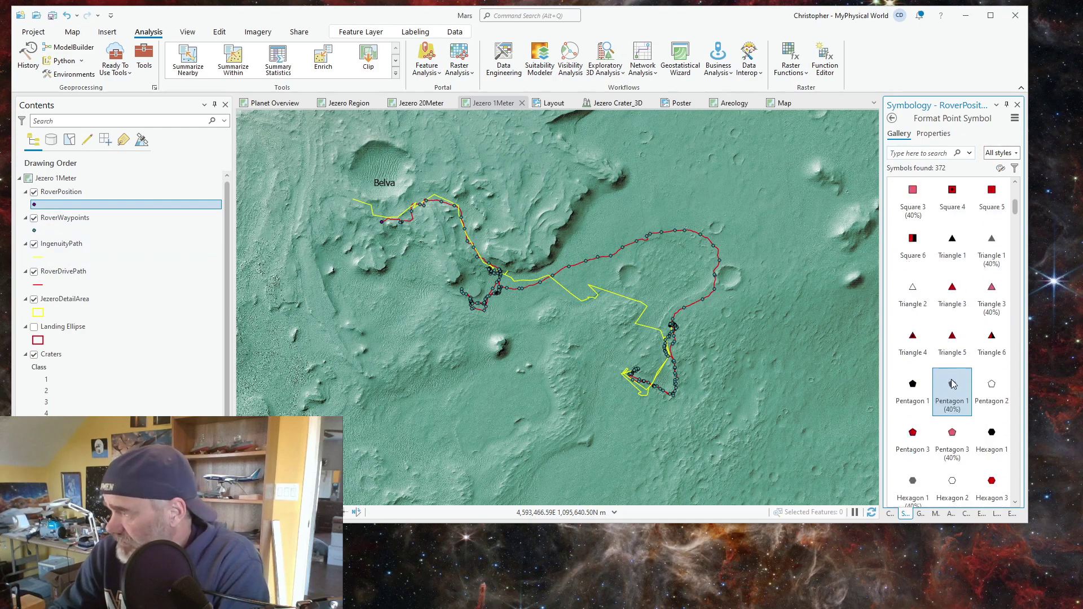
{"action": "scroll", "coordinate": [952, 384], "scroll_direction": "down", "scroll_amount": 10}
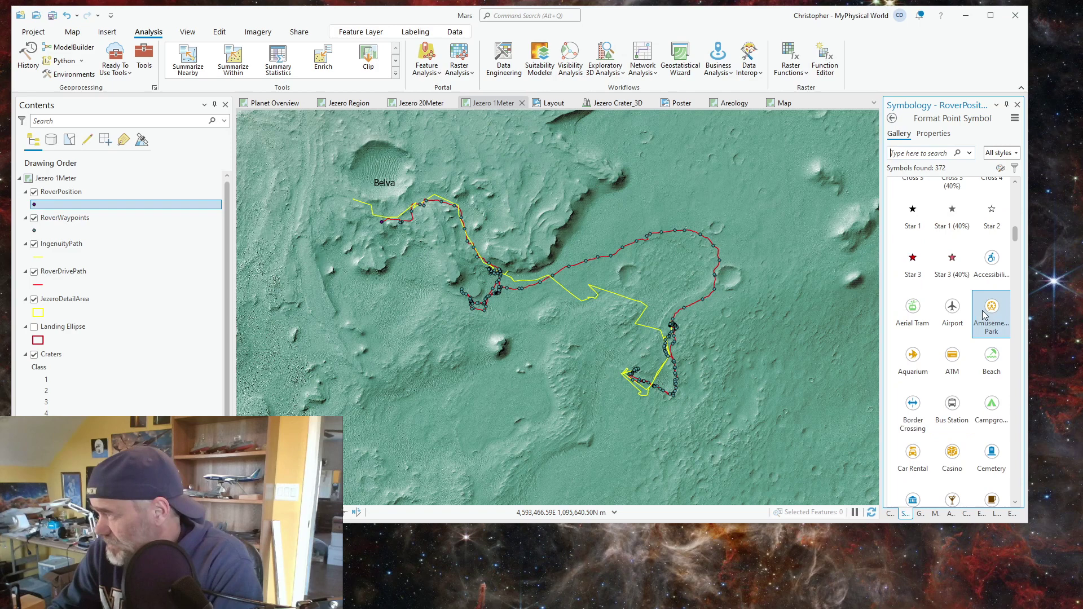
{"action": "scroll", "coordinate": [984, 314], "scroll_direction": "down", "scroll_amount": 4}
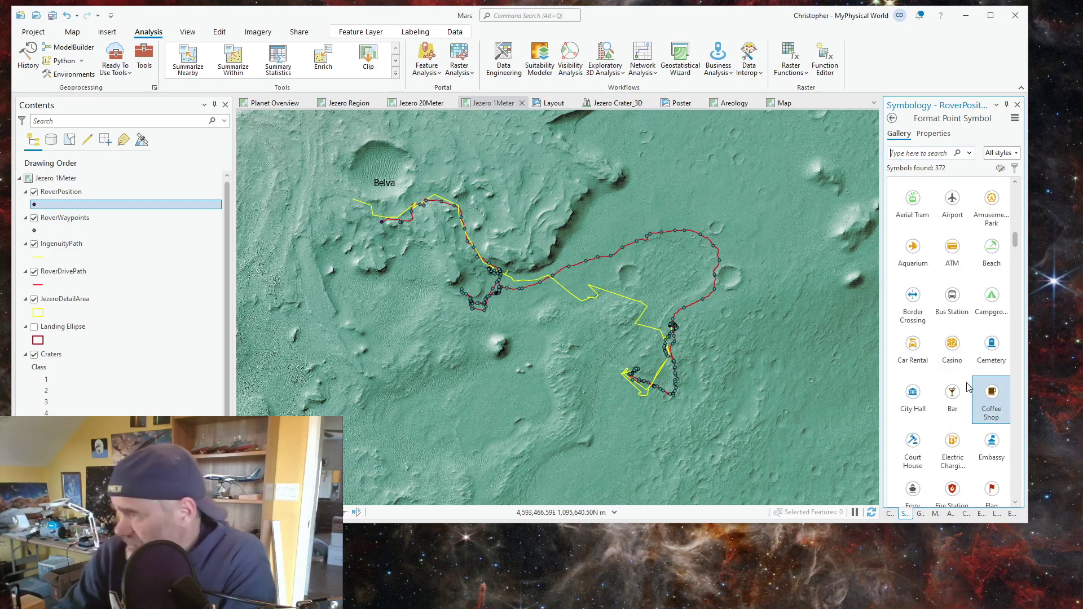
{"action": "scroll", "coordinate": [967, 387], "scroll_direction": "down", "scroll_amount": 10}
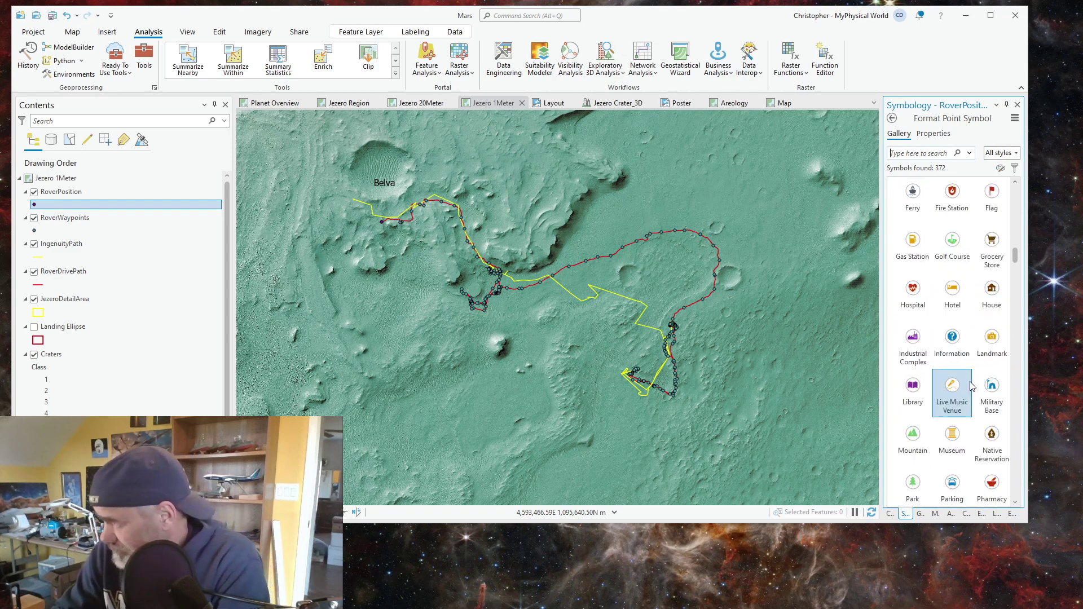
{"action": "scroll", "coordinate": [971, 386], "scroll_direction": "down", "scroll_amount": 15}
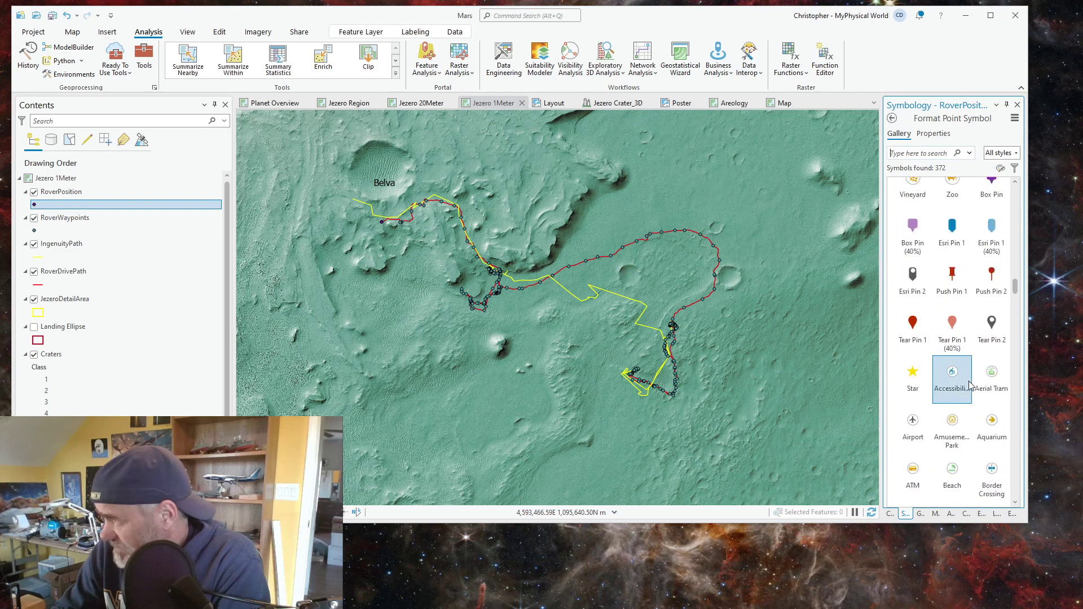
{"action": "scroll", "coordinate": [971, 389], "scroll_direction": "down", "scroll_amount": 6}
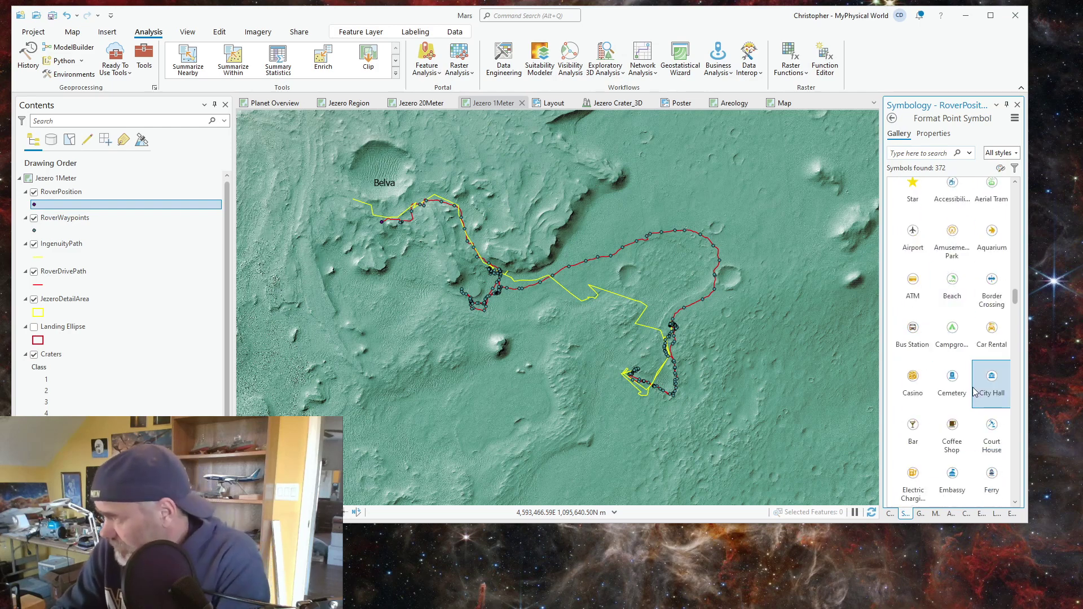
{"action": "scroll", "coordinate": [973, 389], "scroll_direction": "down", "scroll_amount": 15}
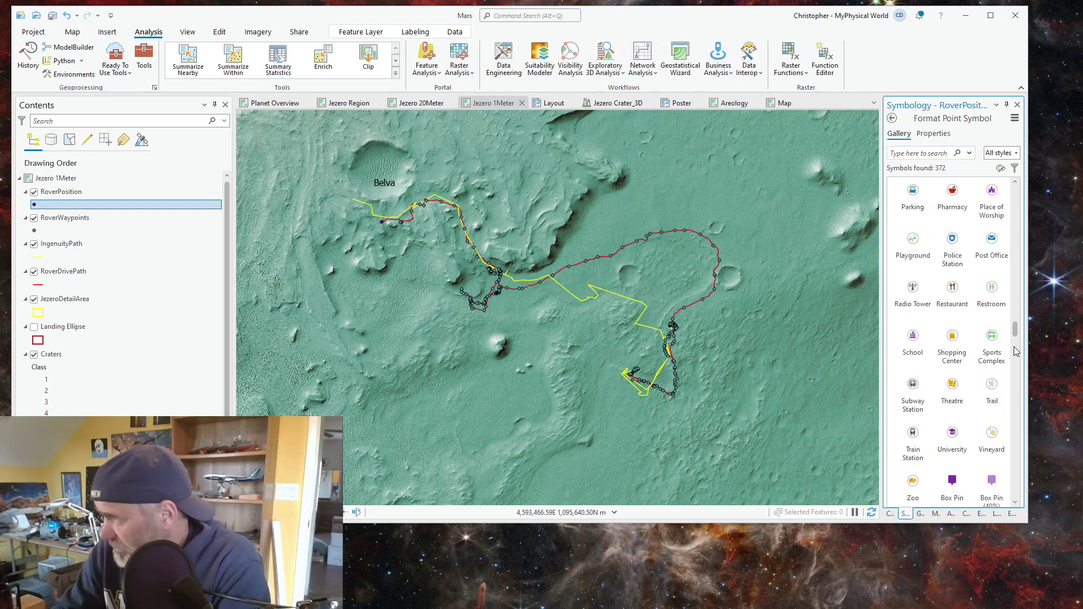
{"action": "left_click_drag", "start_coordinate": [1015, 329], "coordinate": [1016, 501]}
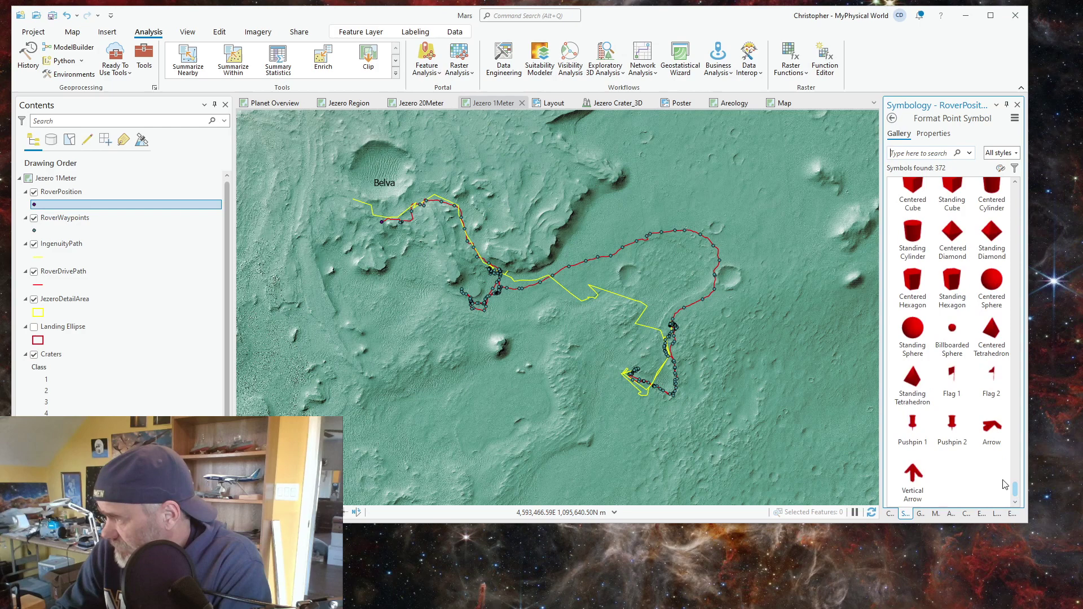
{"action": "left_click", "coordinate": [958, 439]}
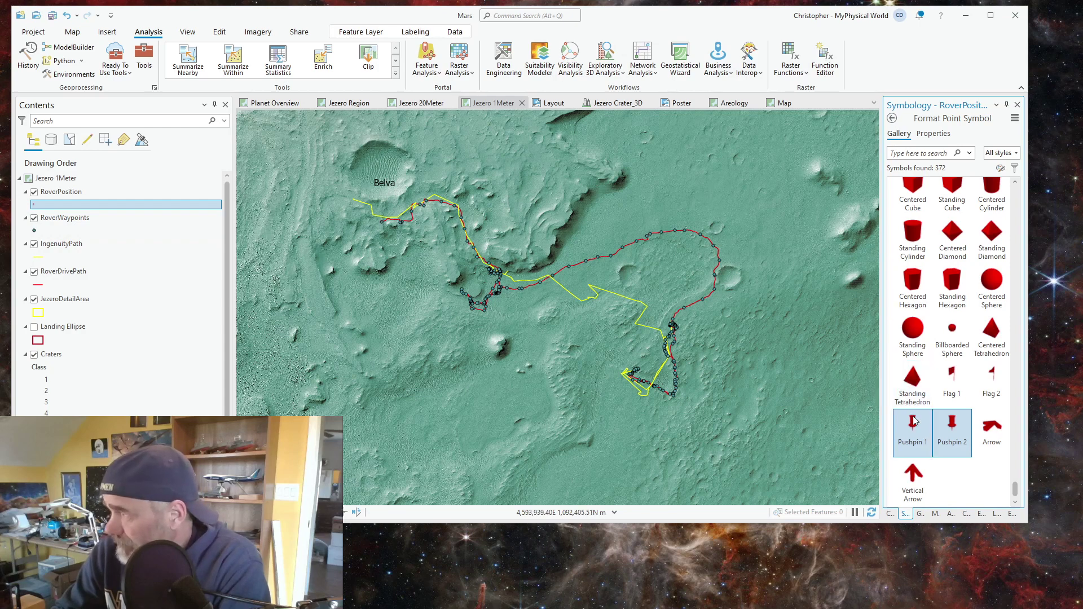
{"action": "double_click", "coordinate": [951, 434]}
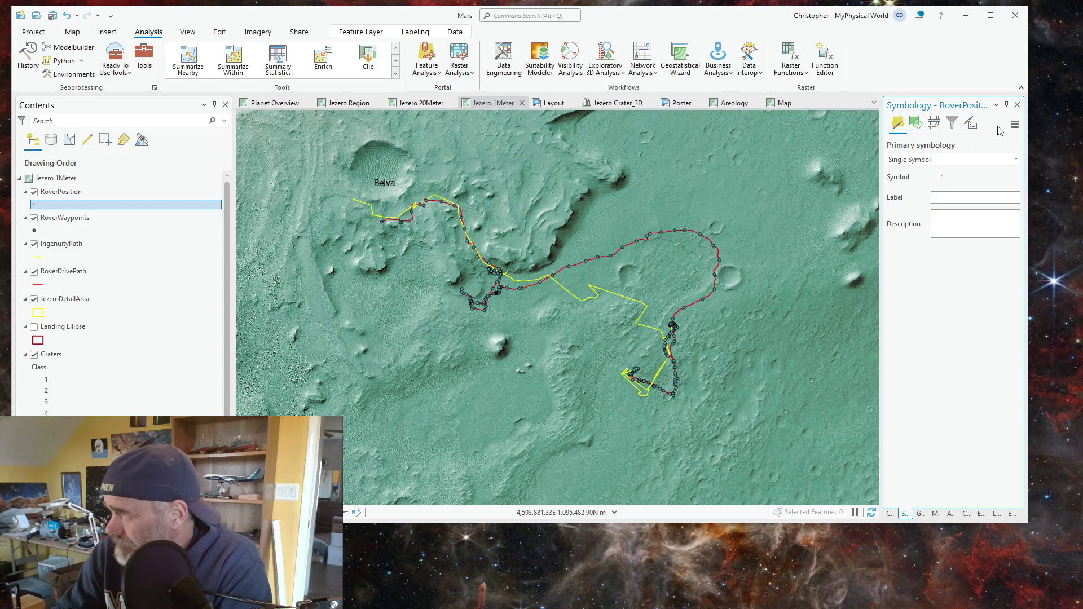
{"action": "left_click", "coordinate": [1017, 105]}
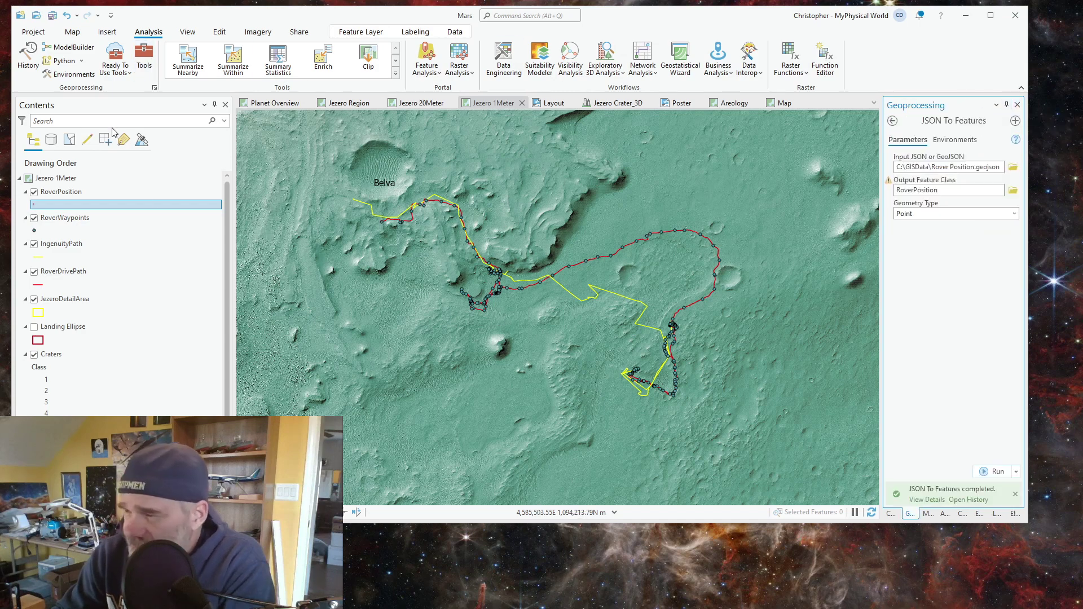
Reopen JSON To Features with Helicopter Waypoints.geojson as the input file
{"action": "left_click", "coordinate": [34, 204]}
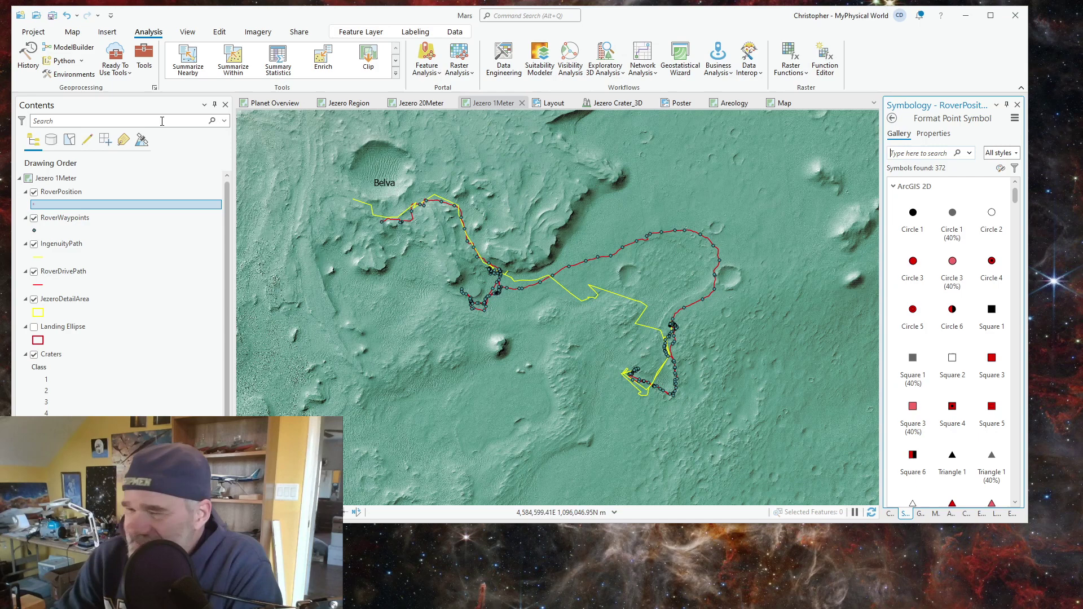
{"action": "left_click", "coordinate": [144, 57]}
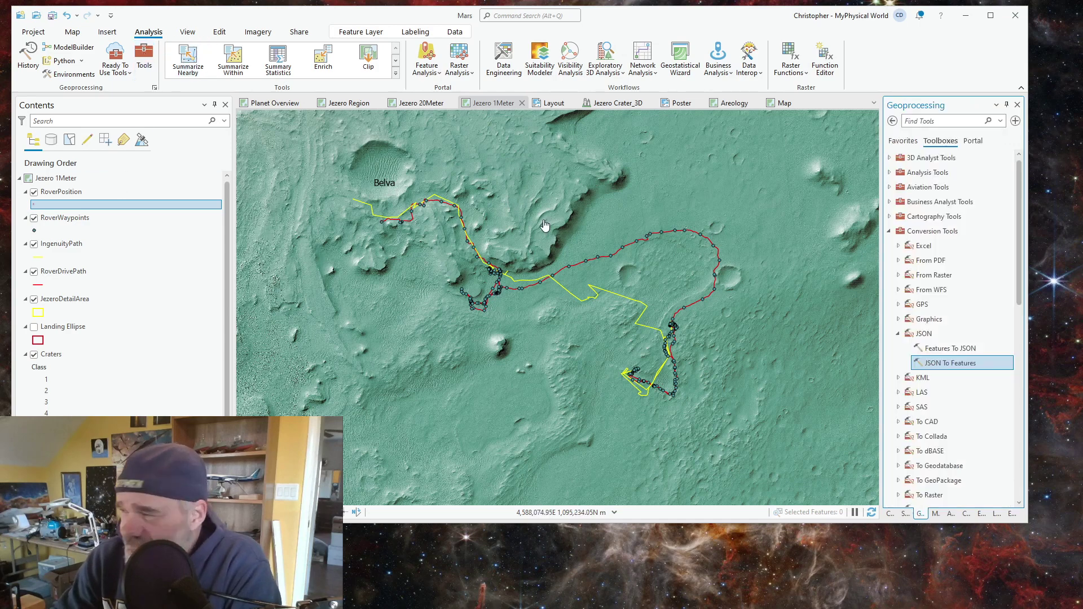
{"action": "left_click", "coordinate": [948, 367]}
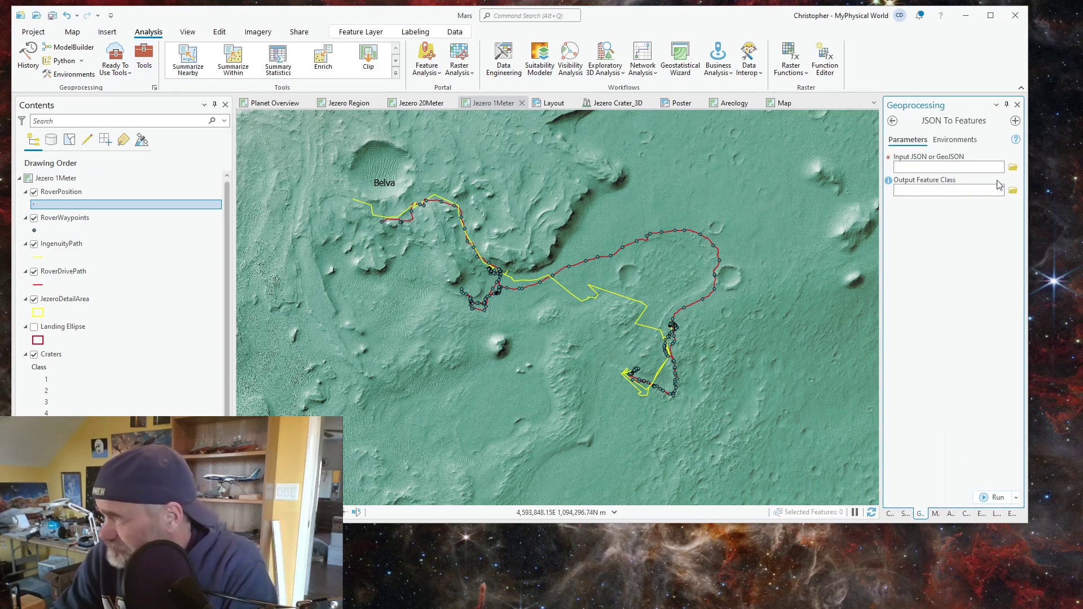
{"action": "left_click", "coordinate": [1013, 167]}
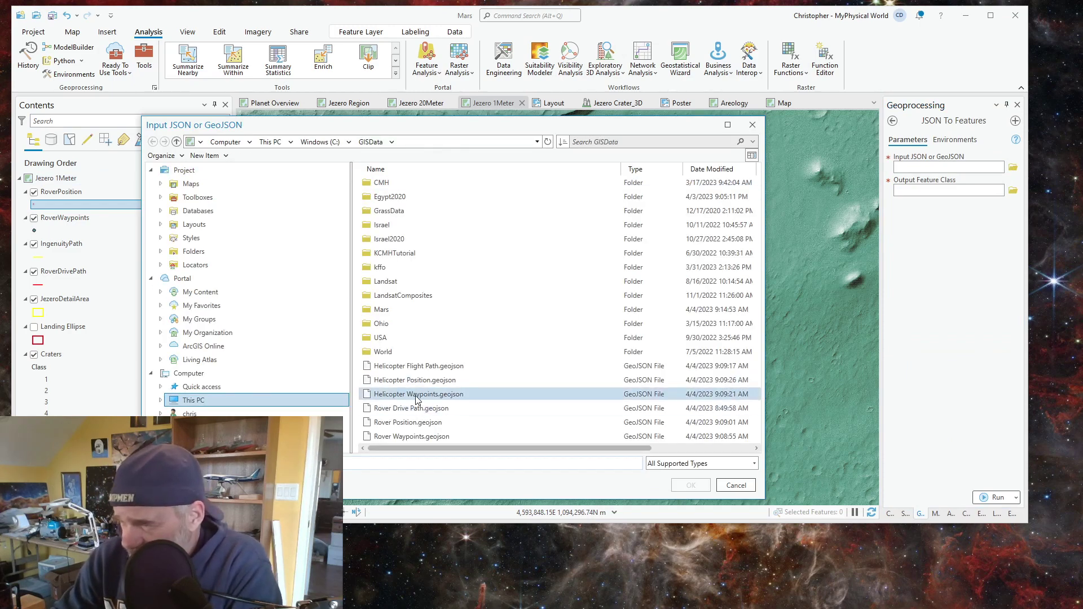
{"action": "left_click", "coordinate": [418, 395]}
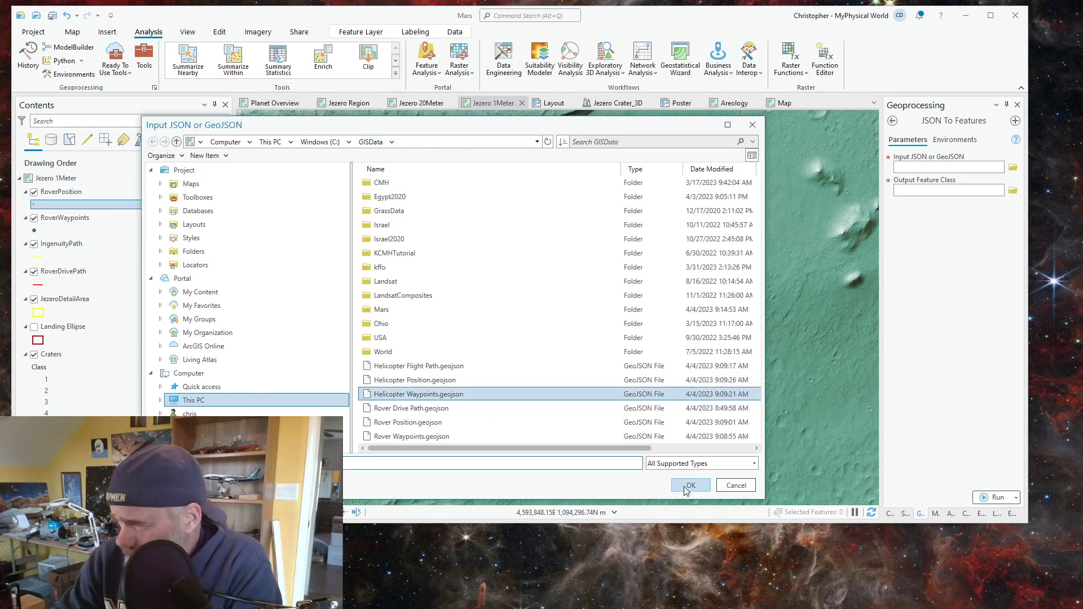
{"action": "left_click", "coordinate": [689, 485]}
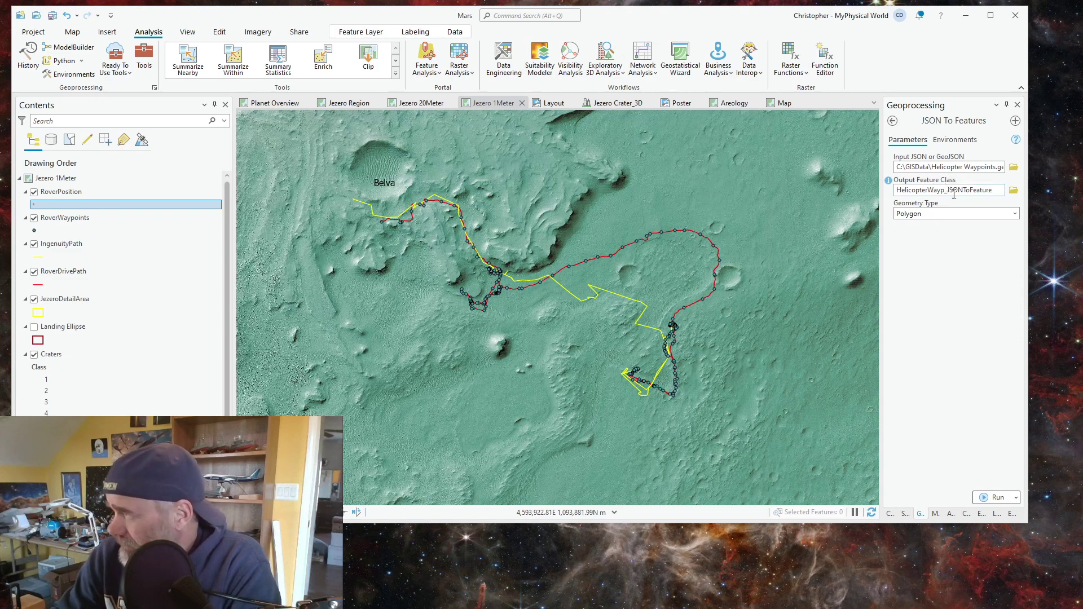
Name the output IngenuityWaypoints, set Point geometry, and run the conversion
{"action": "left_click", "coordinate": [898, 191]}
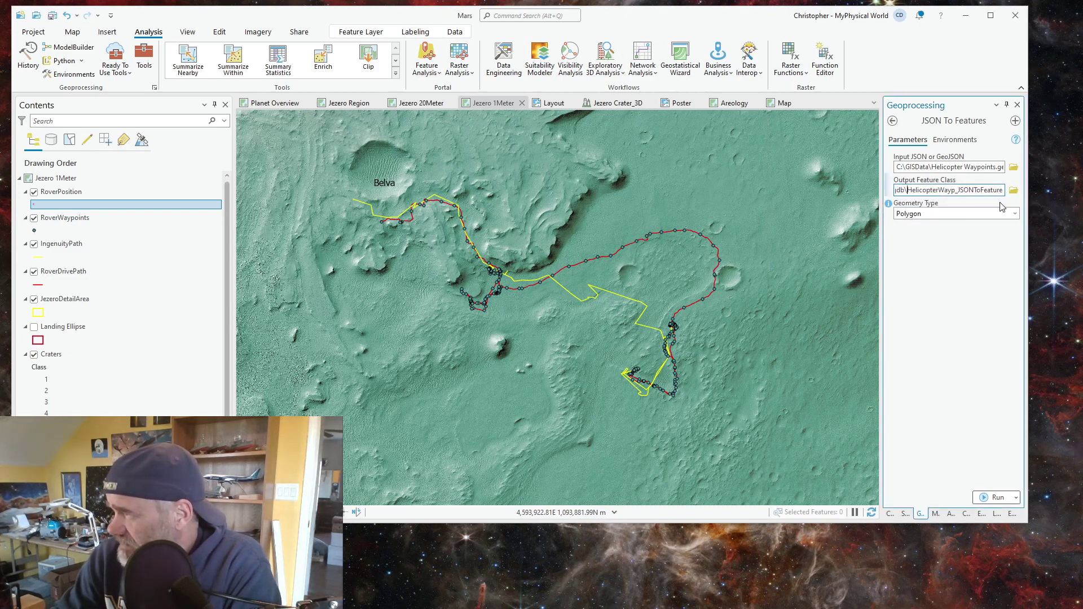
{"action": "left_click_drag", "start_coordinate": [908, 191], "coordinate": [1060, 200]}
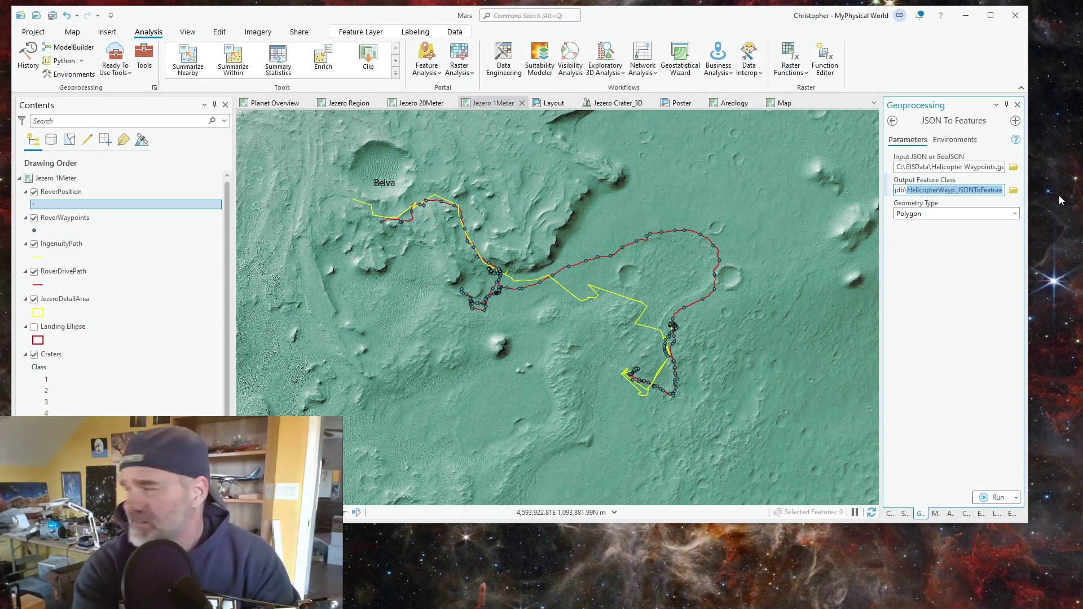
{"action": "type", "text": "Ingenuity"}
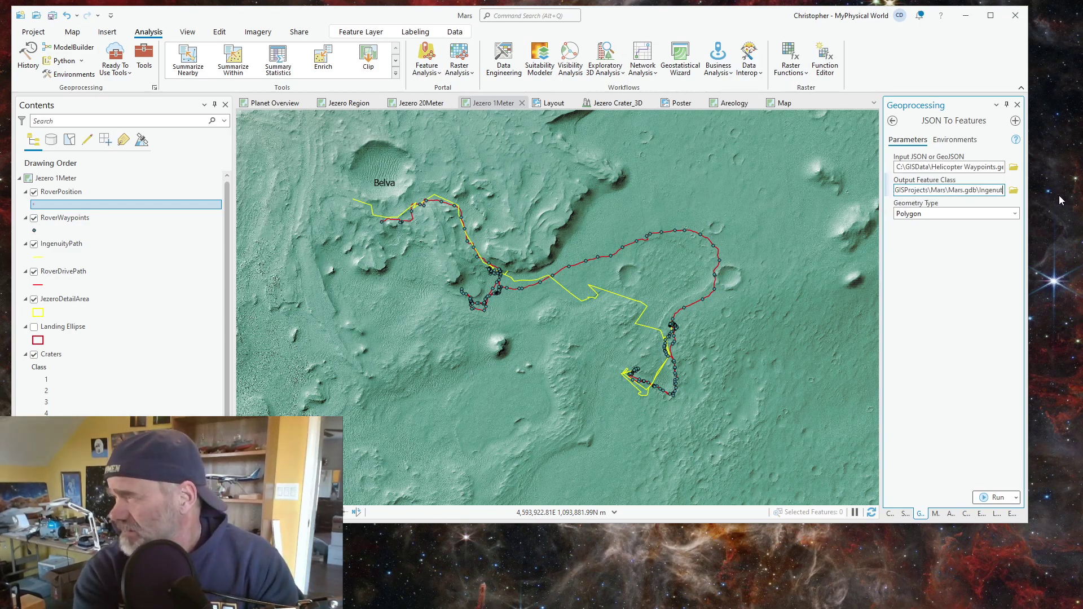
{"action": "key", "text": "BackSpace"}
{"action": "key", "text": "BackSpace"}
{"action": "key", "text": "BackSpace"}
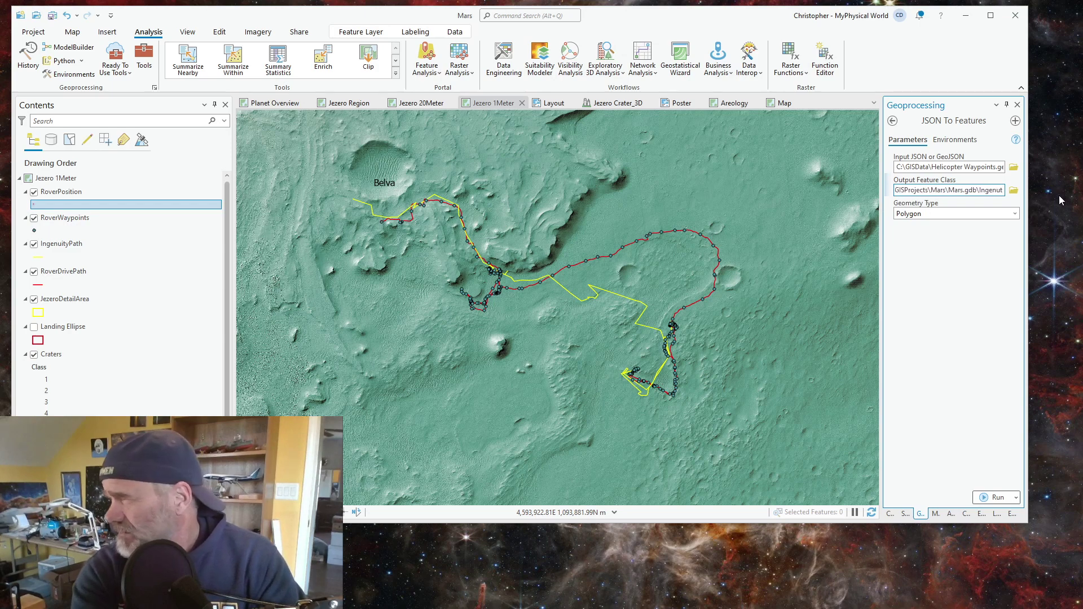
{"action": "type", "text": "it"}
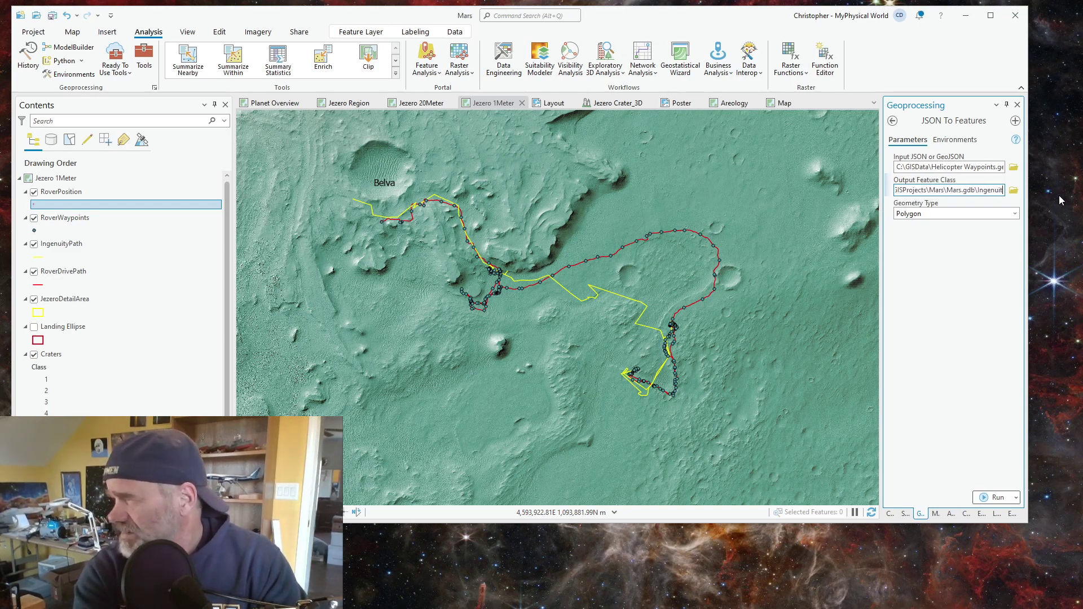
{"action": "type", "text": "yWay"}
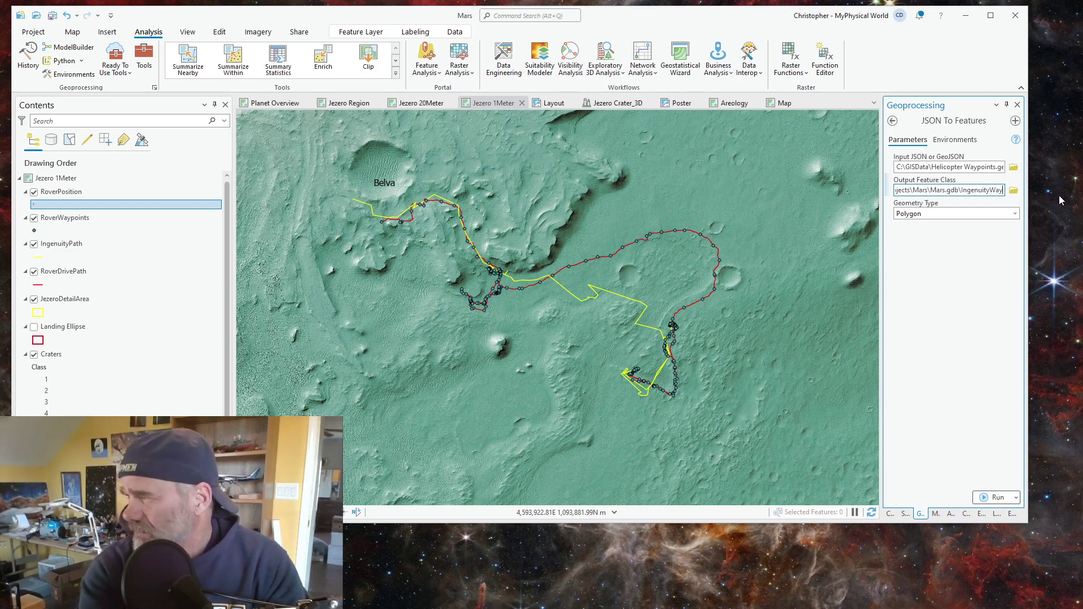
{"action": "type", "text": "points"}
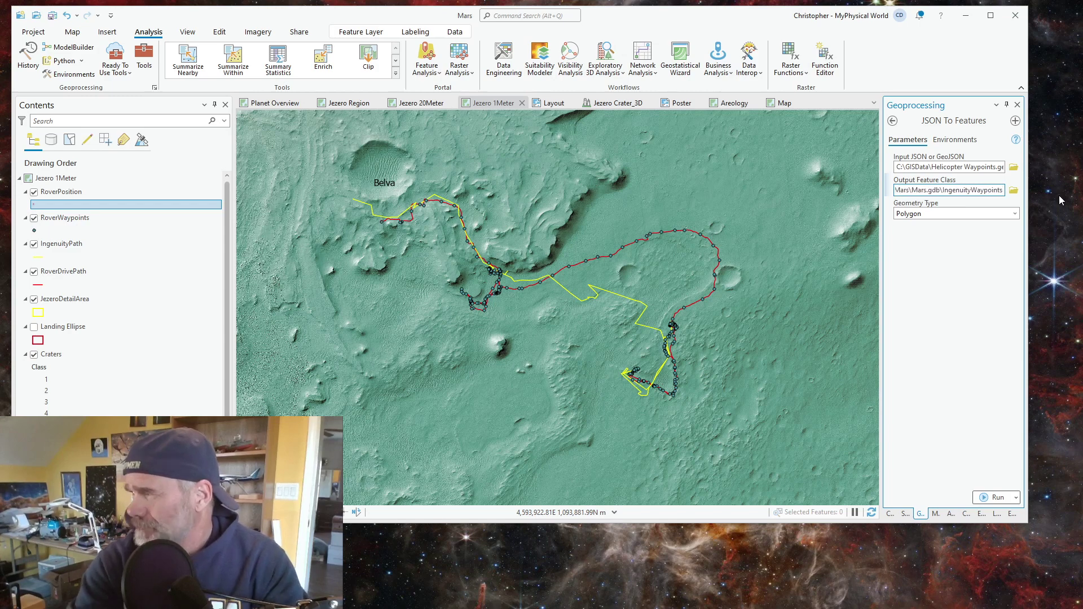
{"action": "left_click", "coordinate": [1015, 214]}
{"action": "left_click", "coordinate": [917, 226]}
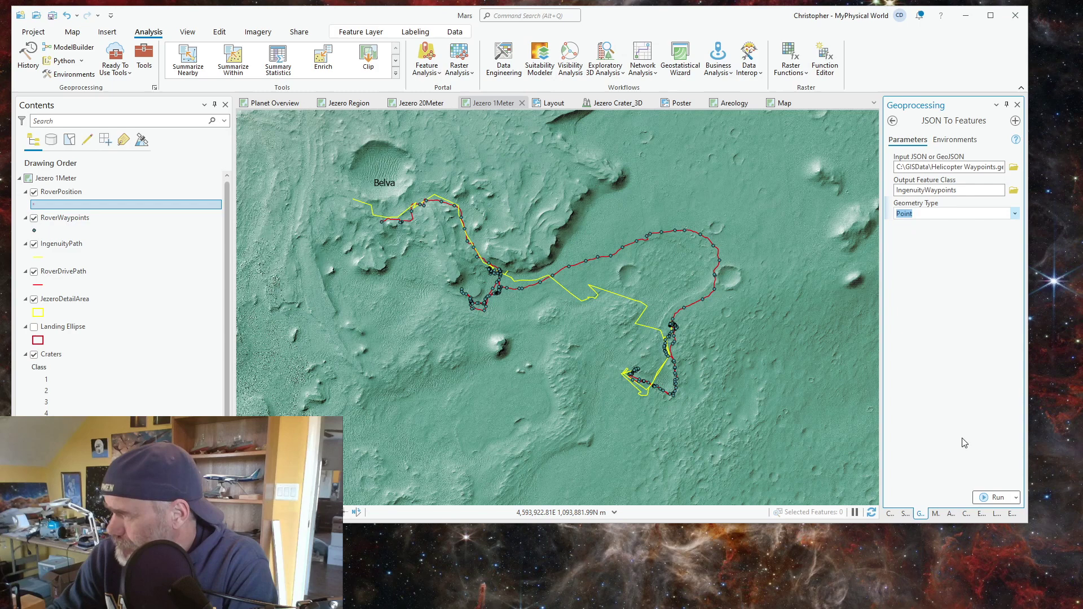
{"action": "left_click", "coordinate": [998, 497]}
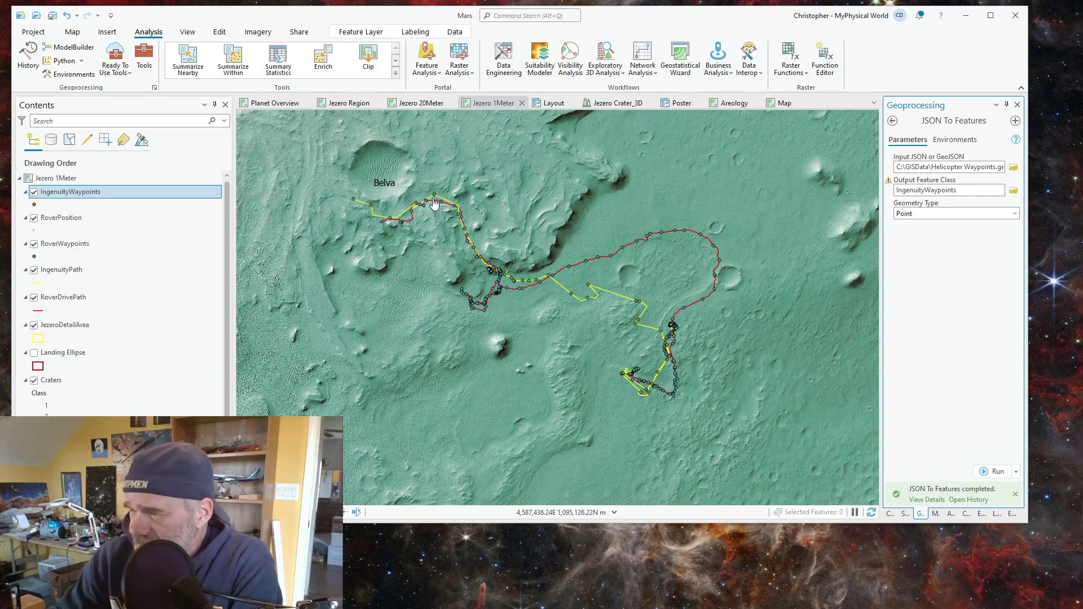
Inspect a helicopter waypoint's flight 45 attributes in its pop-up, then close it
{"action": "left_click", "coordinate": [434, 196]}
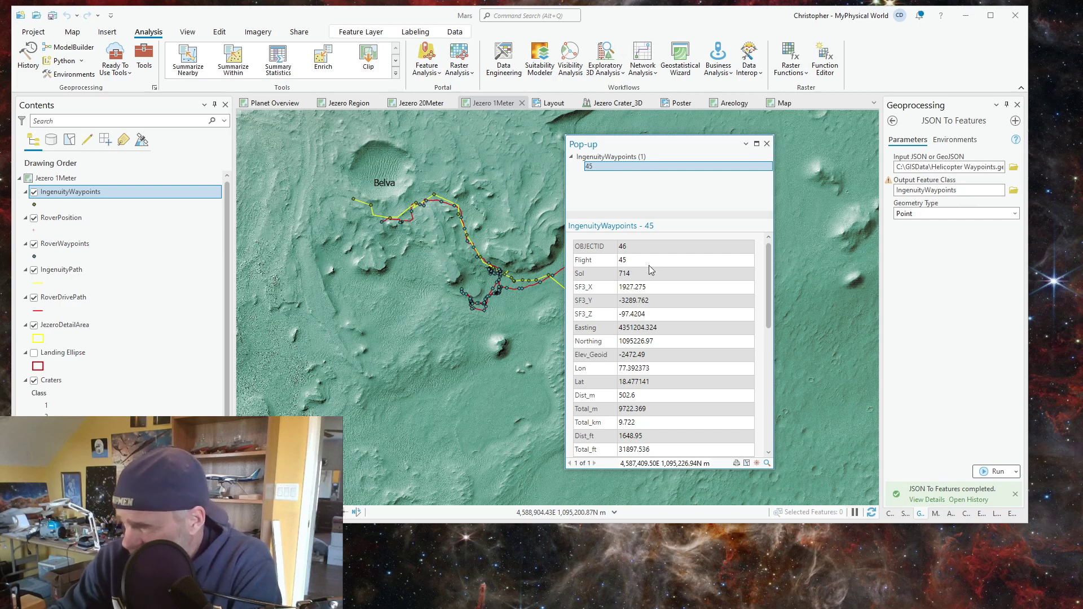
{"action": "scroll", "coordinate": [653, 395], "scroll_direction": "down", "scroll_amount": 4}
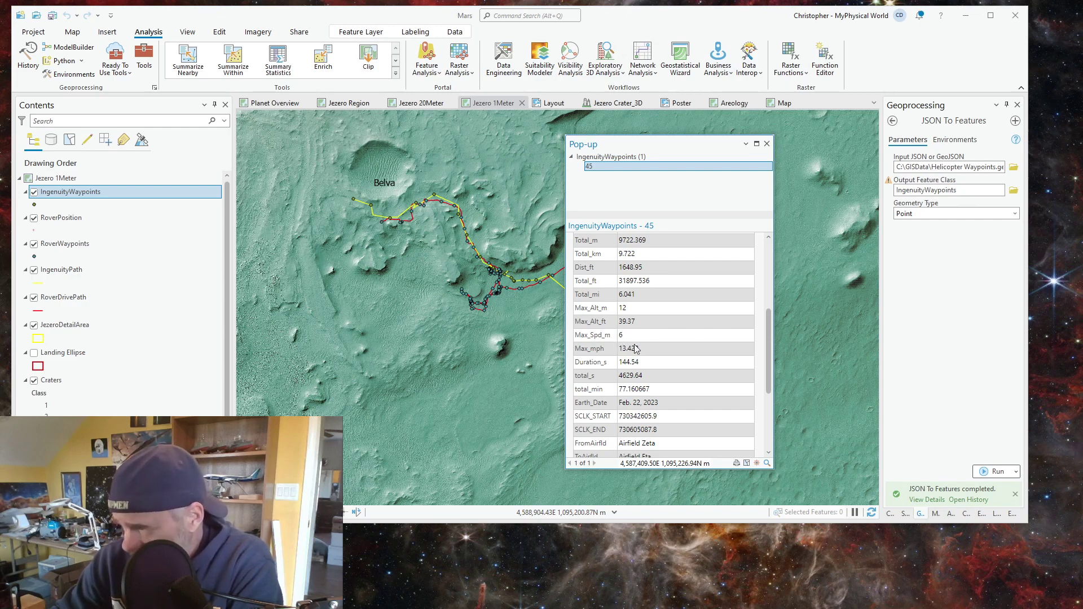
{"action": "left_click", "coordinate": [767, 144]}
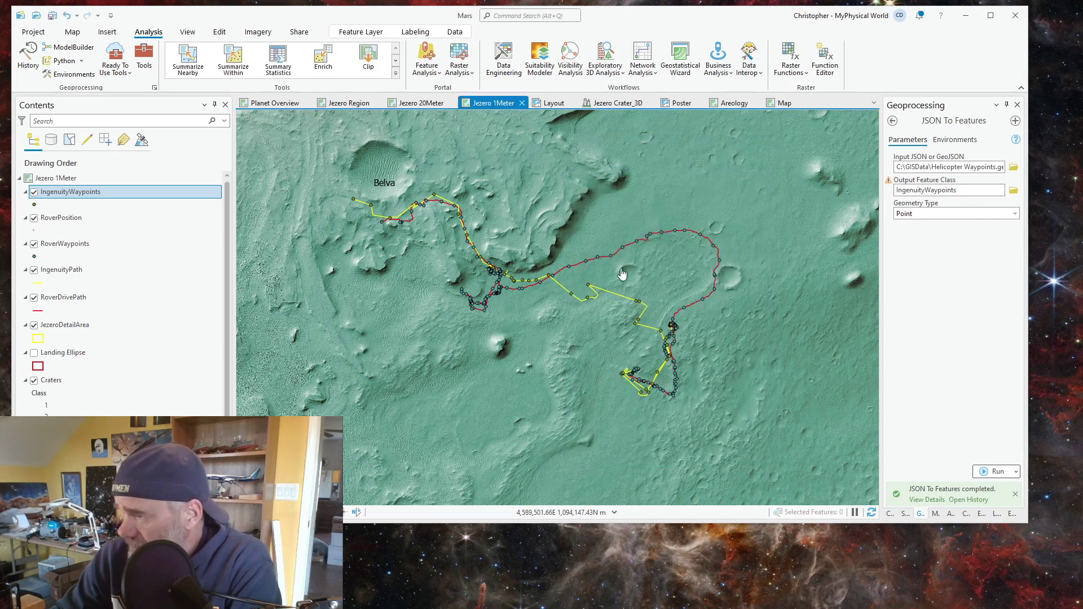
Open JSON To Features with Helicopter Position.geojson as the input file
{"action": "left_click", "coordinate": [150, 58]}
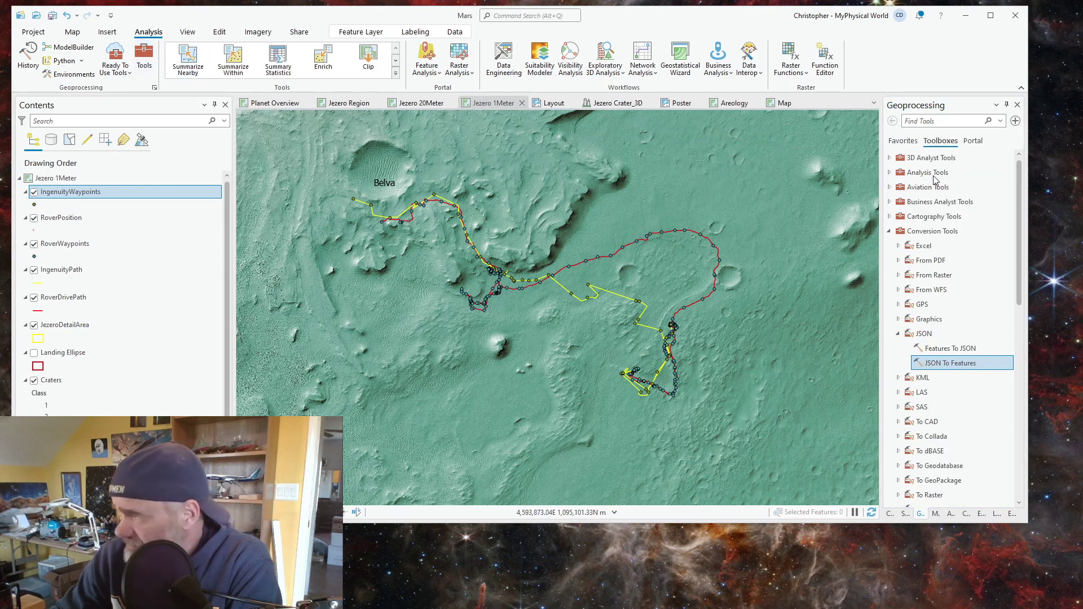
{"action": "left_click", "coordinate": [943, 362]}
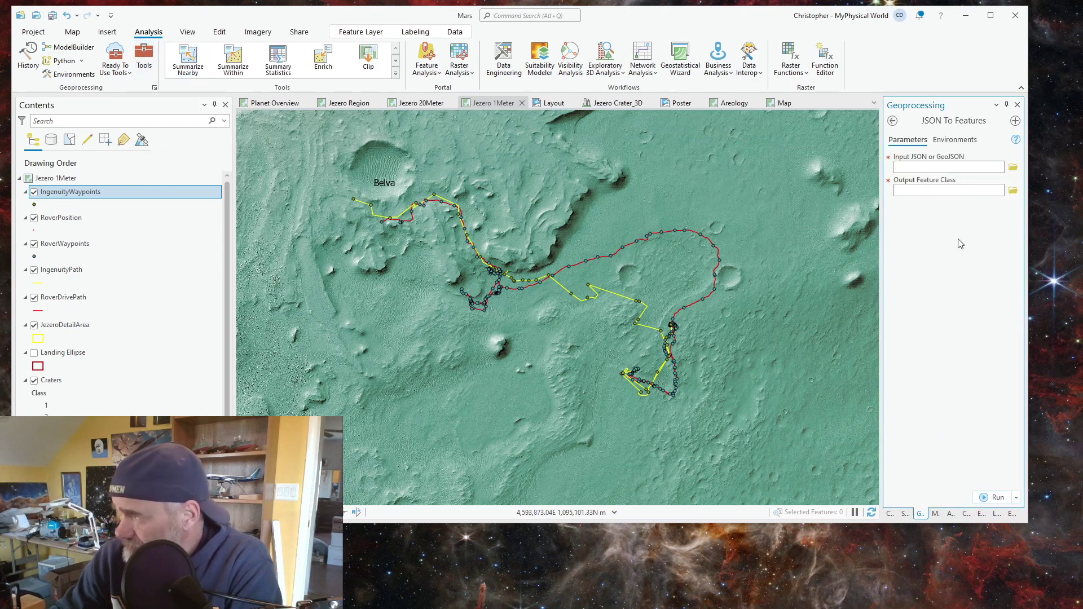
{"action": "left_click", "coordinate": [1012, 167]}
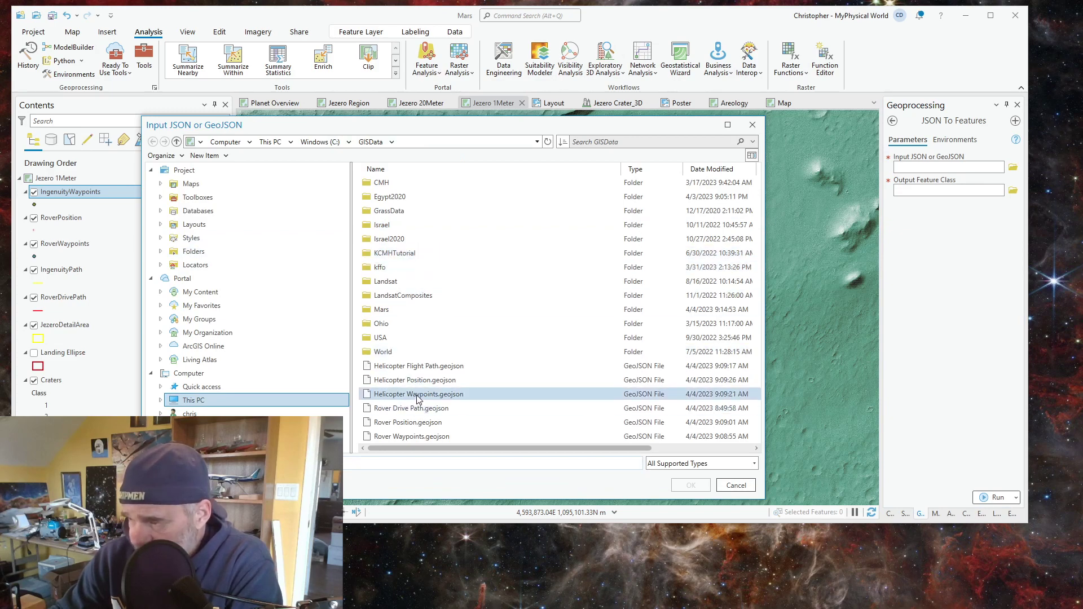
{"action": "left_click", "coordinate": [398, 381]}
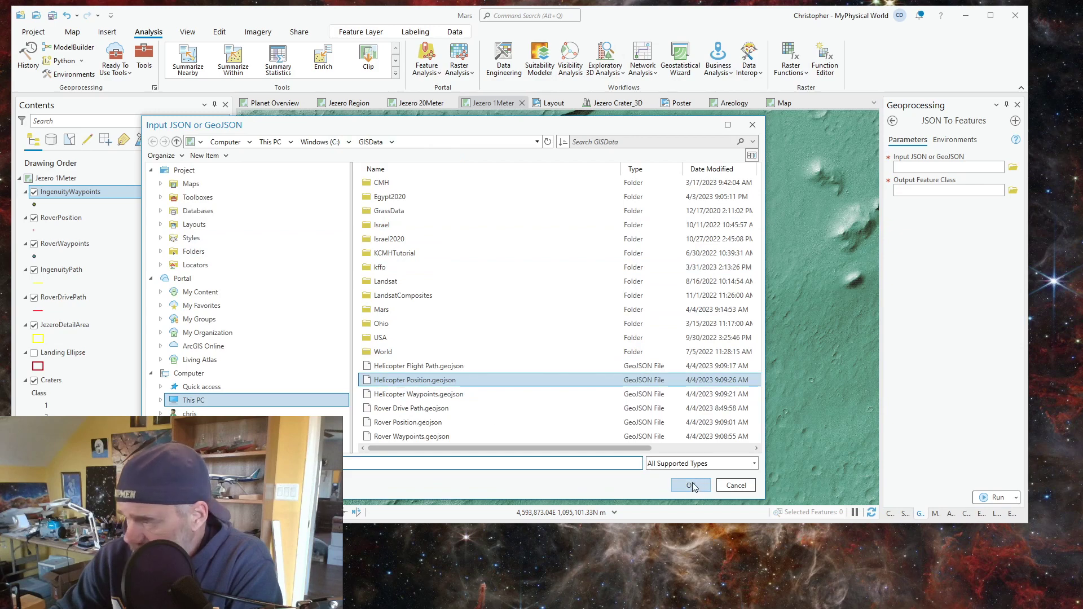
{"action": "left_click", "coordinate": [691, 484]}
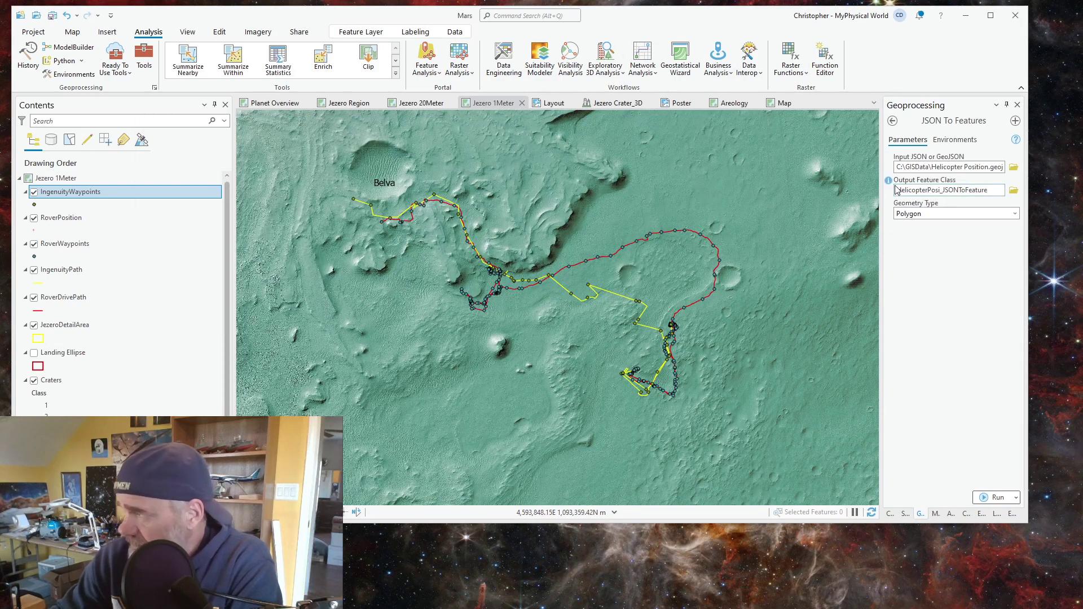
Rename the output to IngenuityPosition (typed 'IngenuityPoiition') and set Point geometry
{"action": "left_click_drag", "start_coordinate": [909, 189], "coordinate": [1061, 191]}
{"action": "left_click", "coordinate": [914, 190]}
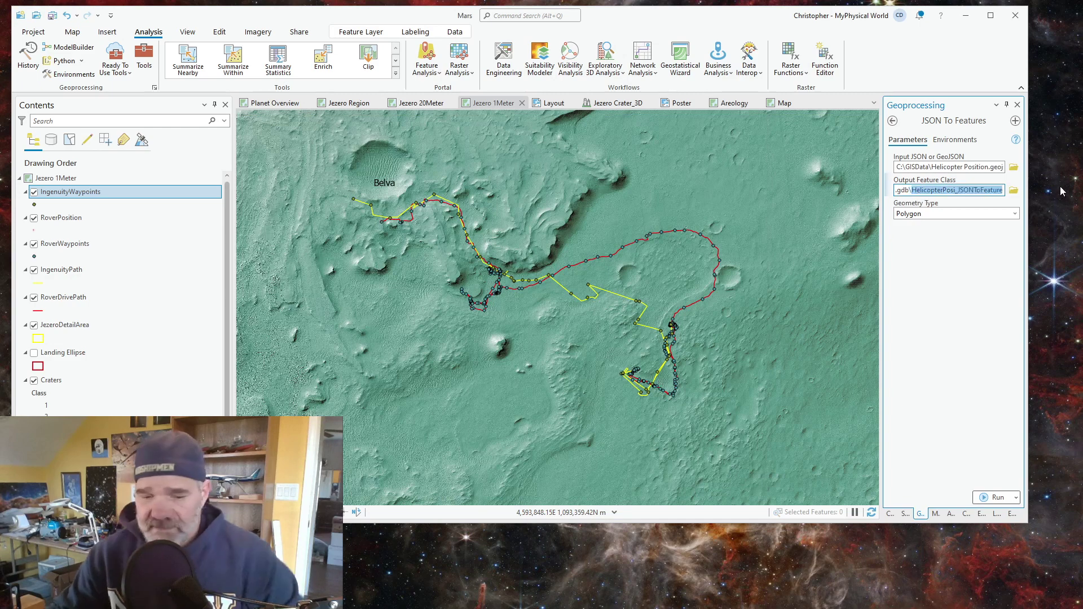
{"action": "key", "text": "BackSpace"}
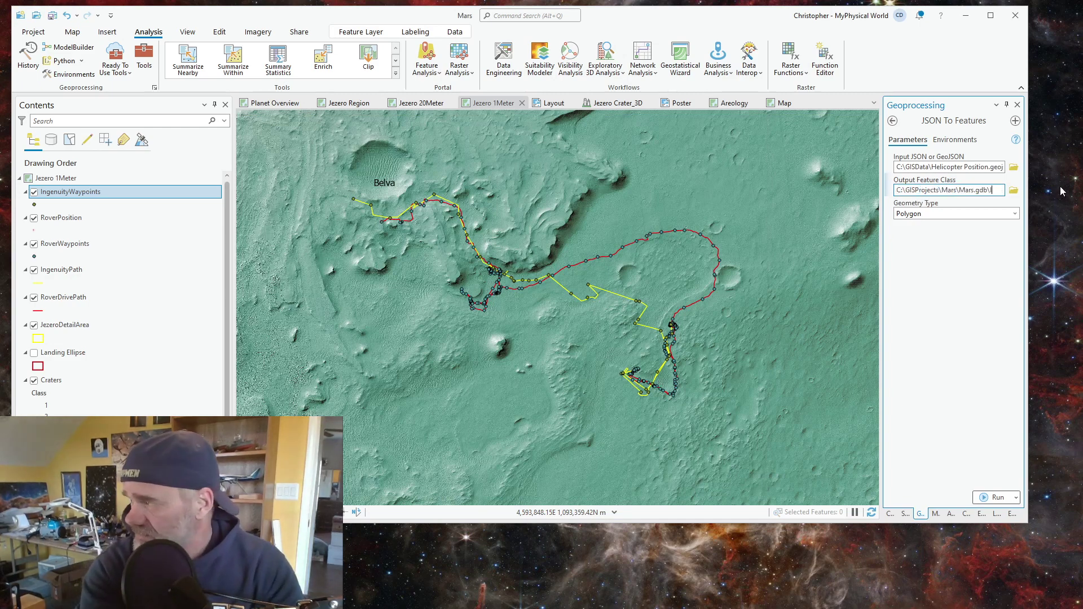
{"action": "type", "text": "Ingen"}
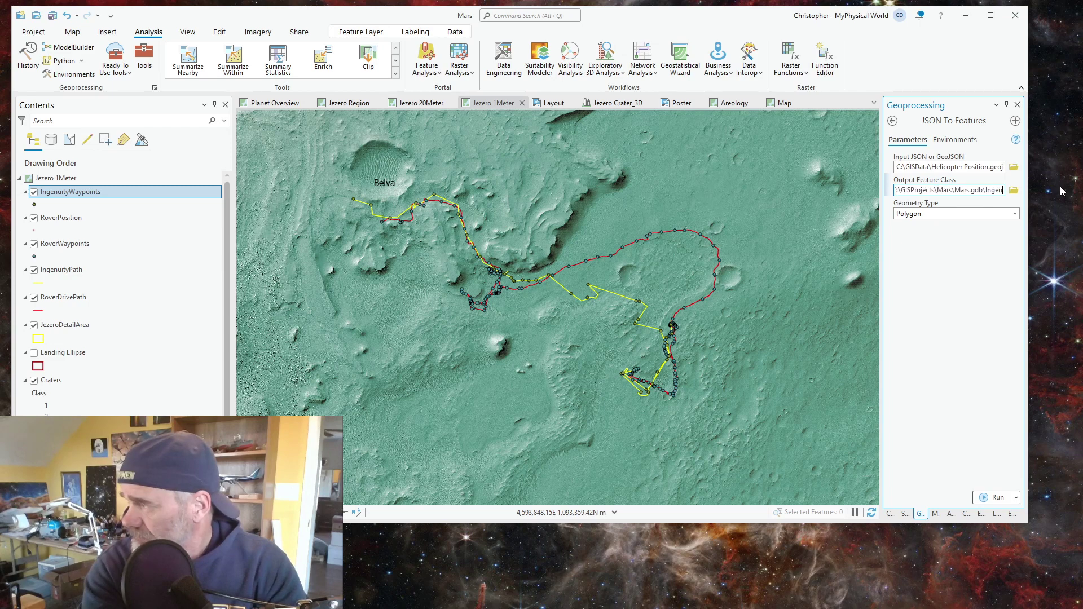
{"action": "type", "text": "uity"}
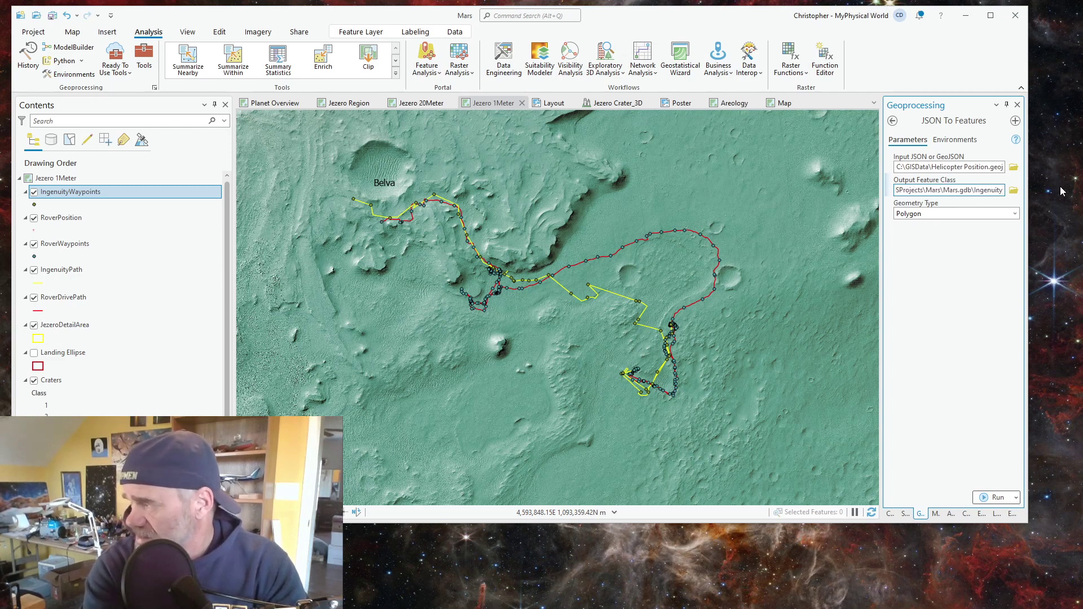
{"action": "type", "text": "Poi"}
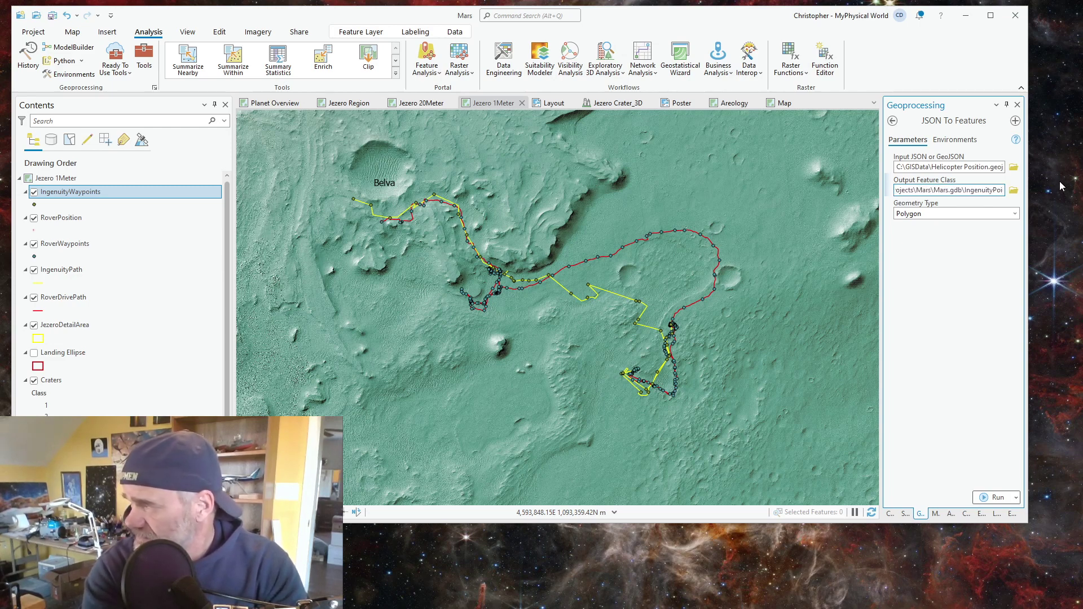
{"action": "type", "text": "itio"}
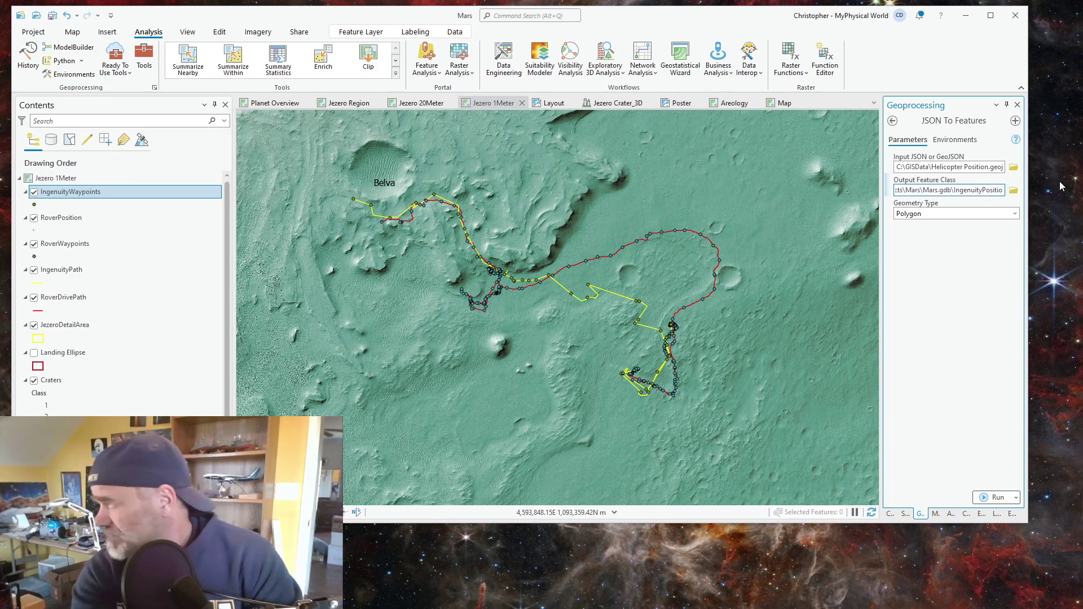
{"action": "type", "text": "n"}
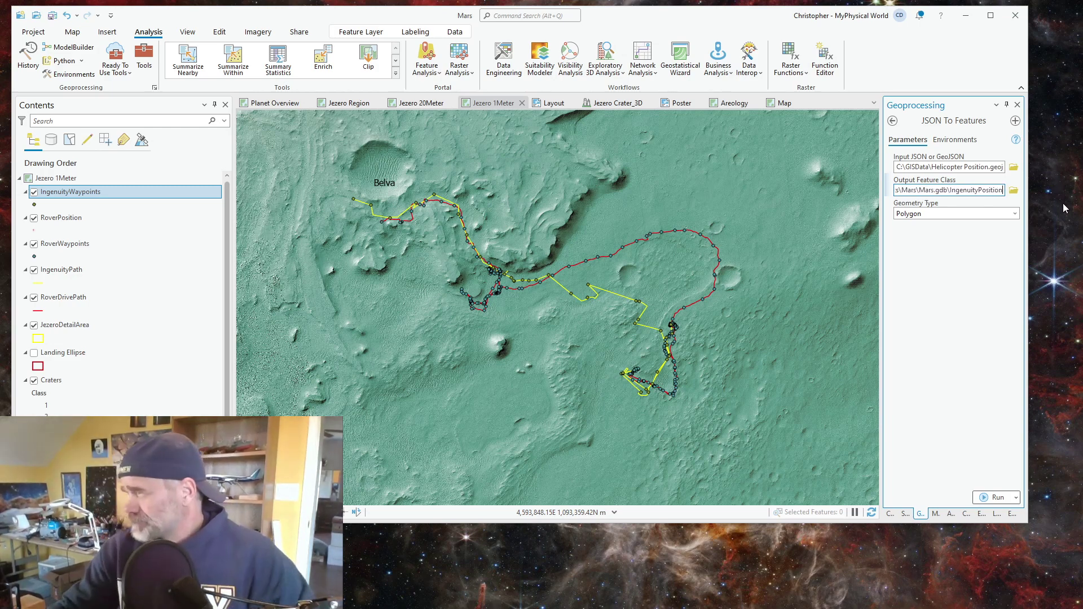
{"action": "left_click", "coordinate": [1014, 215]}
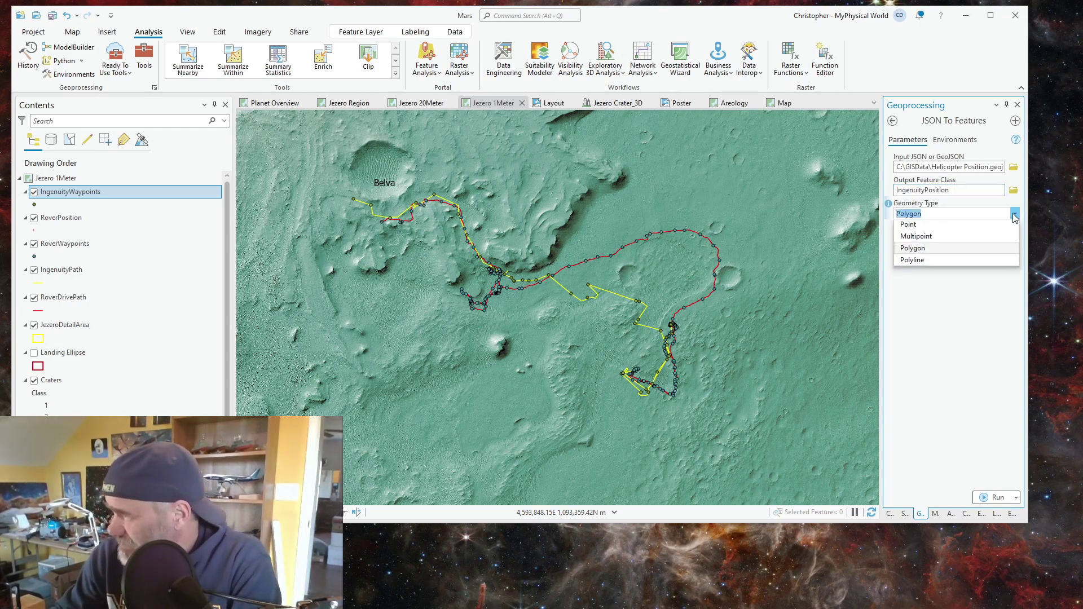
{"action": "left_click", "coordinate": [908, 226]}
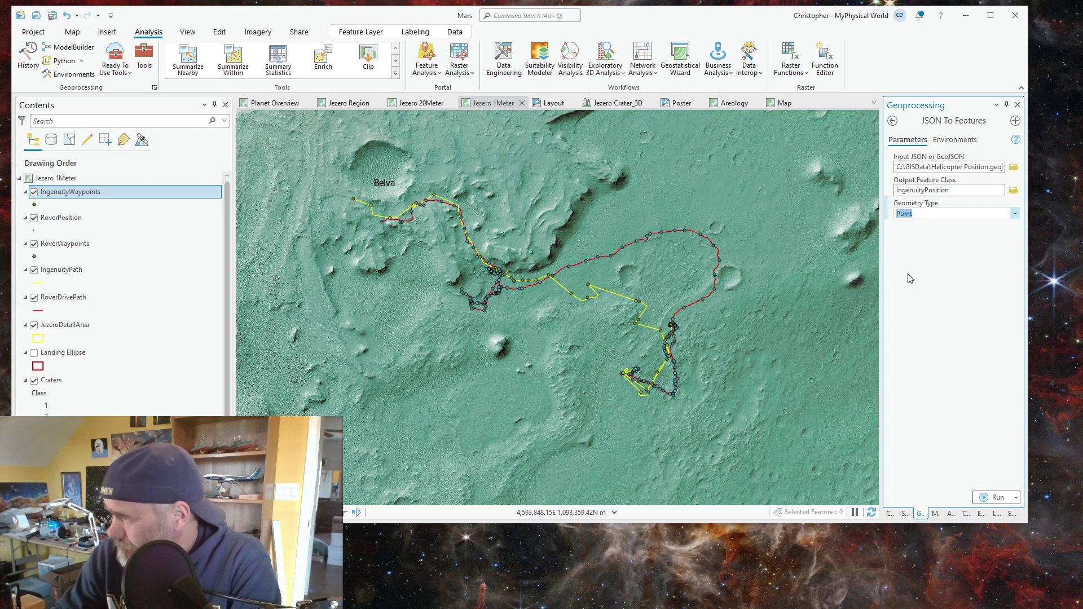
Create IngenuityPosition from Helicopter Position.geojson and review the flight 49 point's pop-up attributes
{"action": "left_click", "coordinate": [995, 498]}
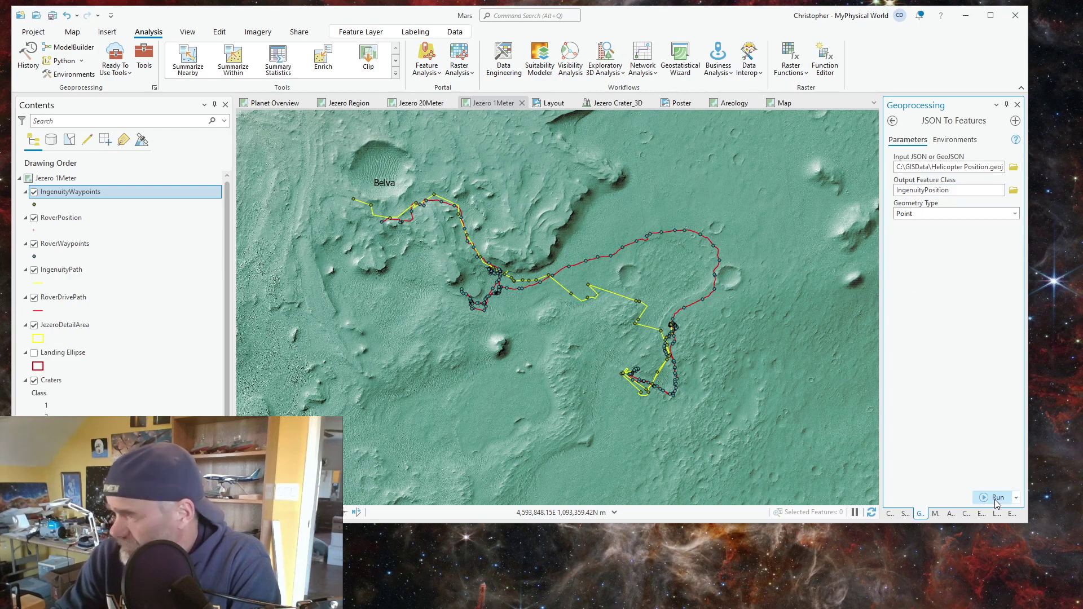
{"action": "left_click", "coordinate": [354, 201]}
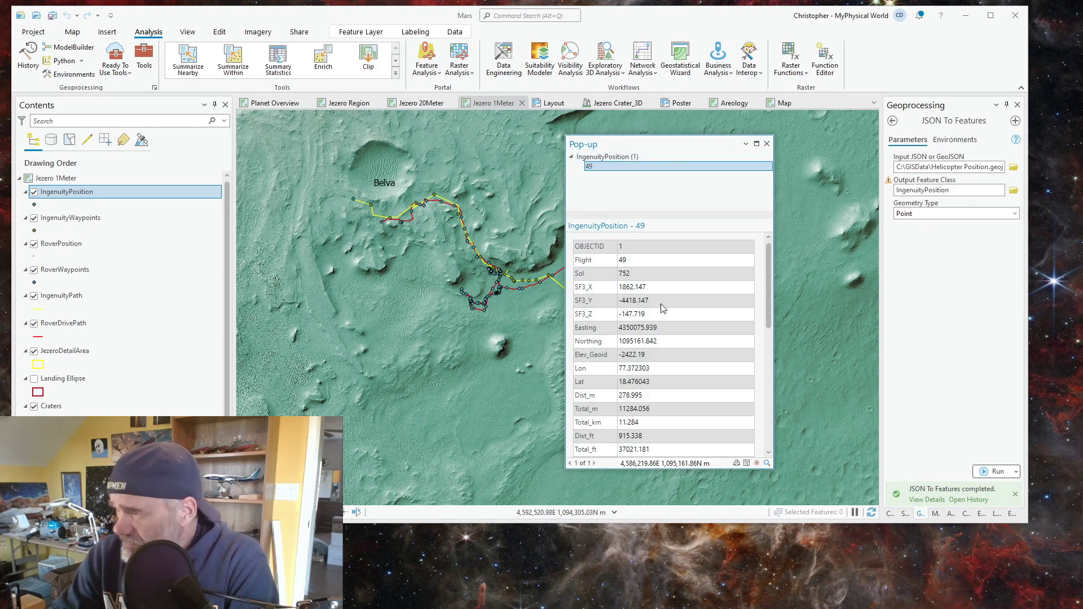
{"action": "scroll", "coordinate": [659, 332], "scroll_direction": "down", "scroll_amount": 1}
{"action": "scroll", "coordinate": [659, 333], "scroll_direction": "down", "scroll_amount": 4}
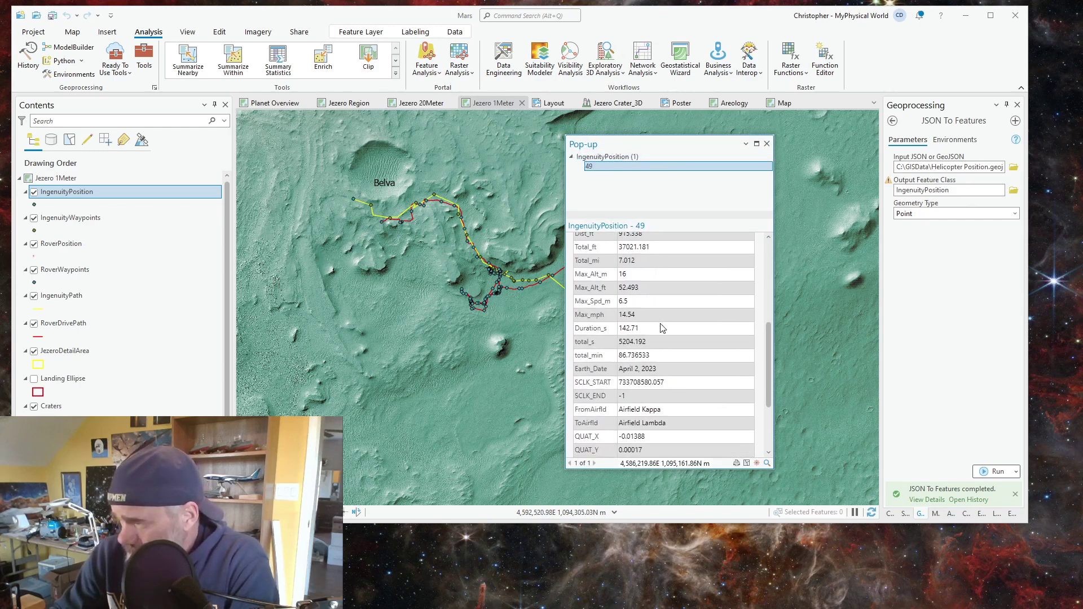
{"action": "scroll", "coordinate": [663, 329], "scroll_direction": "down", "scroll_amount": 3}
{"action": "scroll", "coordinate": [662, 320], "scroll_direction": "up", "scroll_amount": 4}
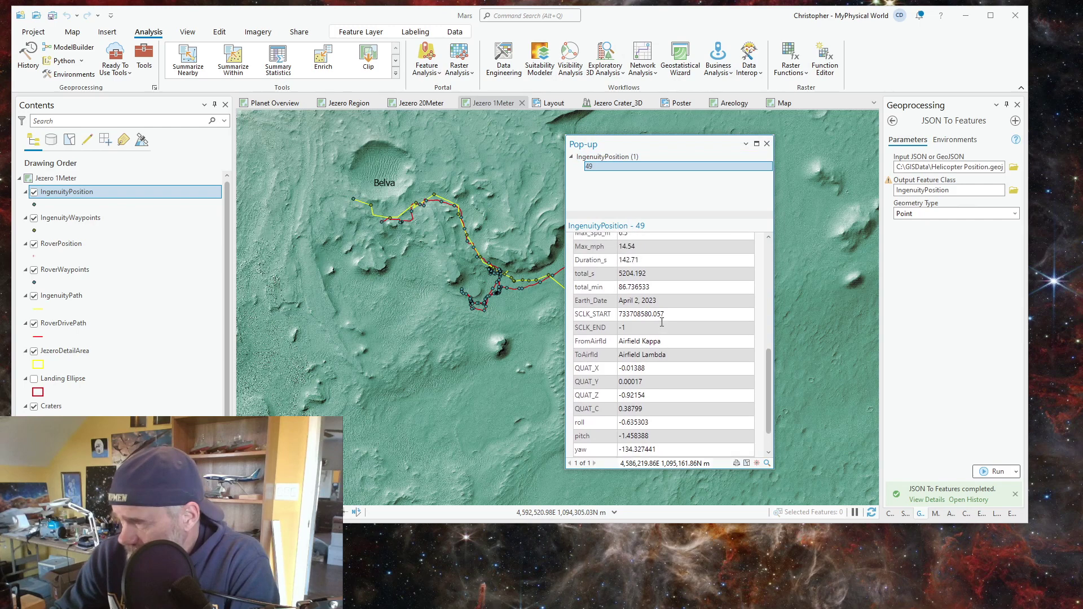
{"action": "left_click", "coordinate": [766, 143]}
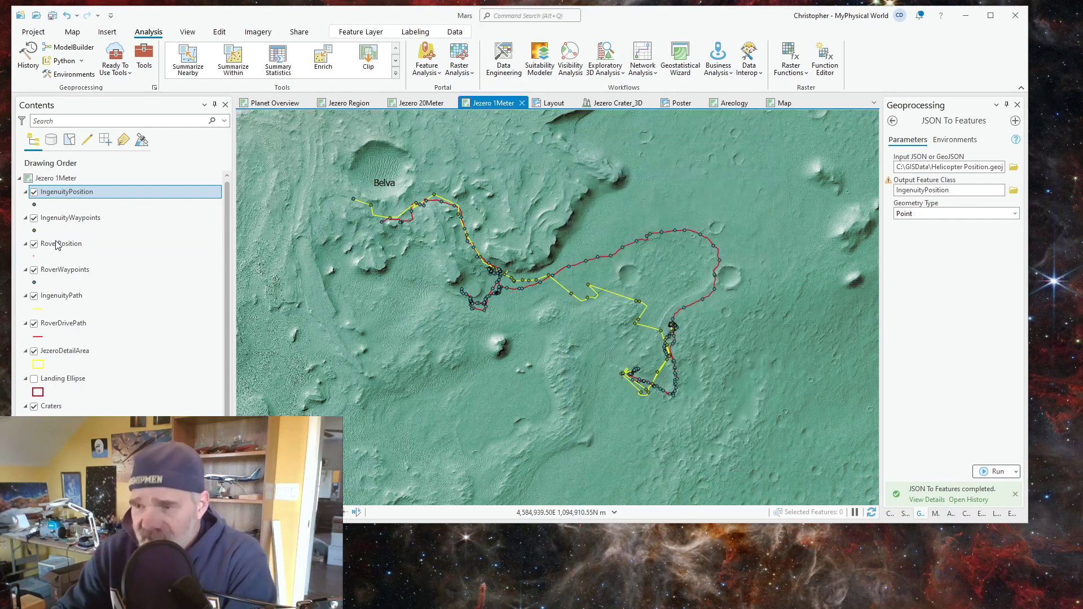